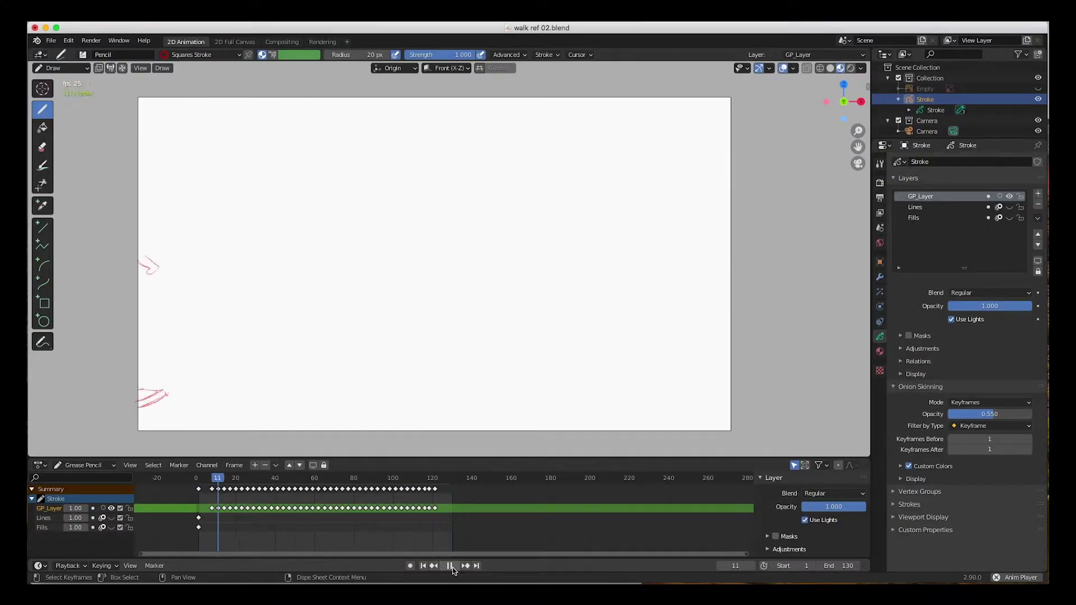
Step: Stop the walk animation's playback and create a new 2D Animation file
key("space")
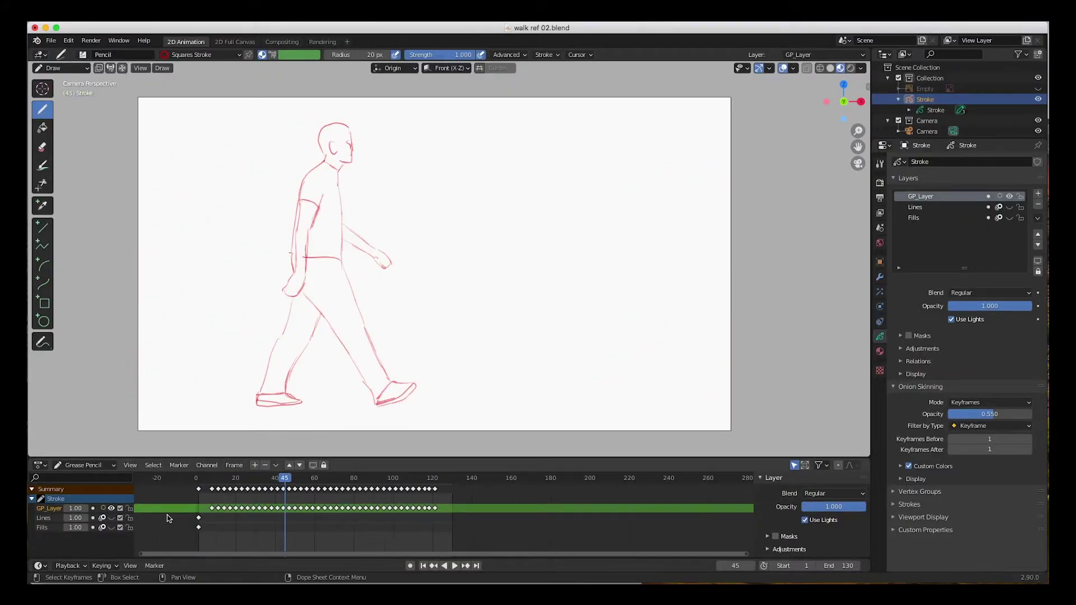
left_click(49, 45)
mouse_move(83, 52)
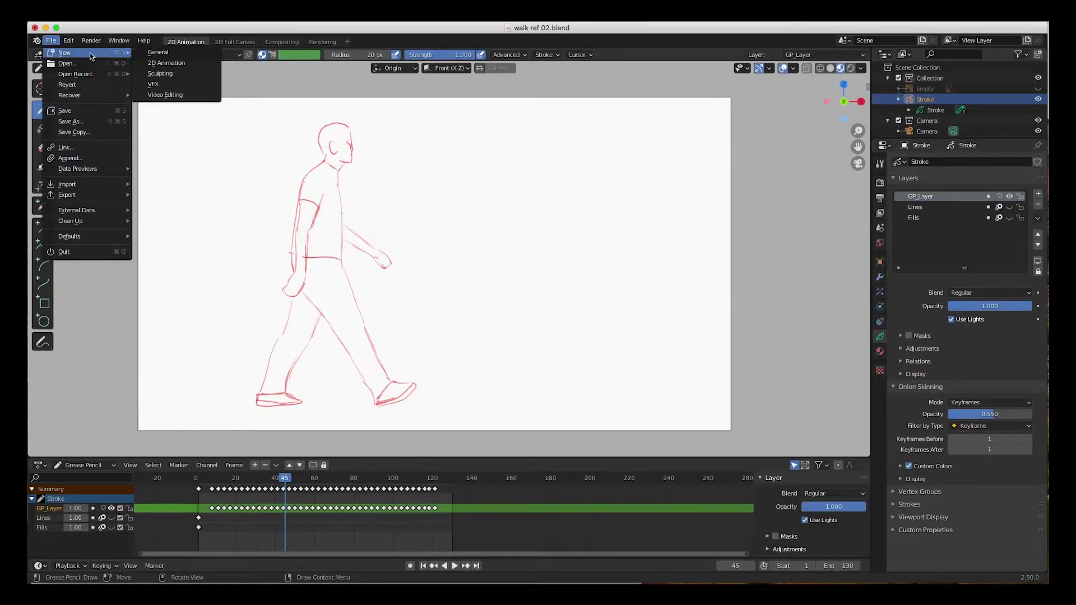
left_click(168, 59)
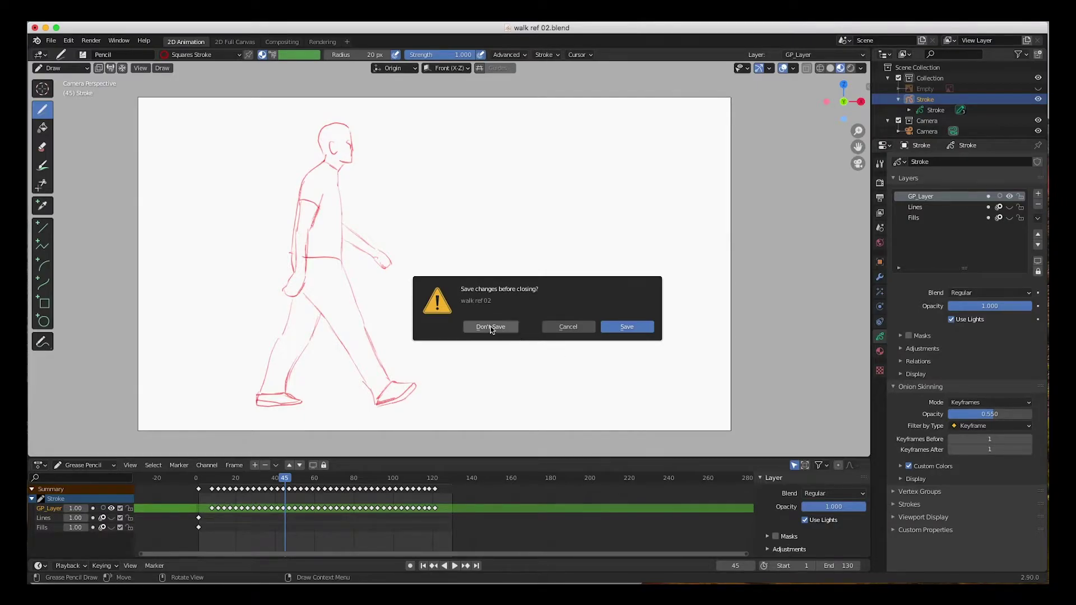
left_click(614, 329)
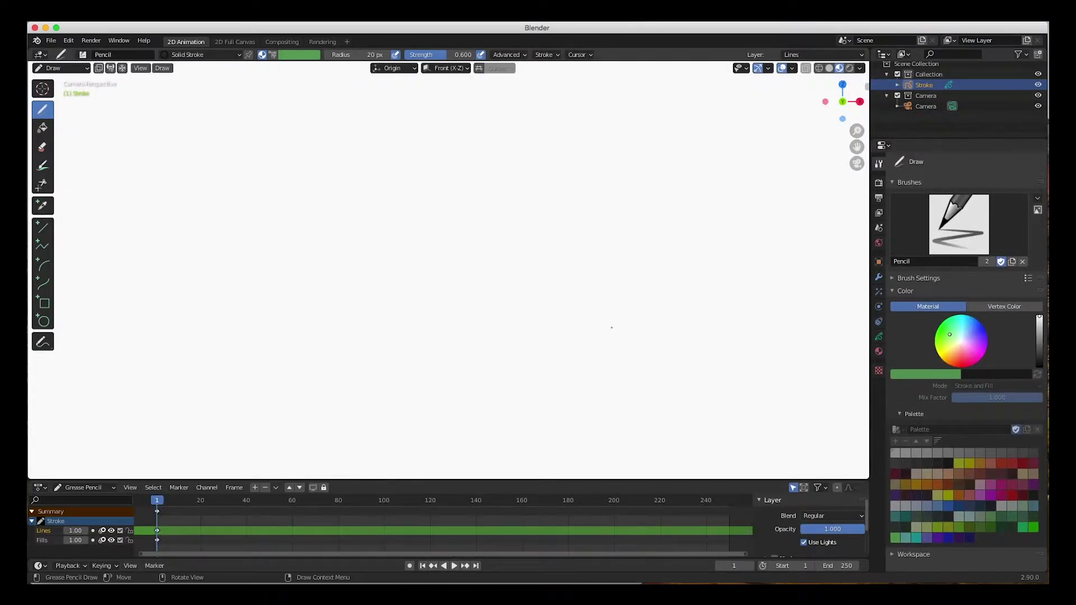
Step: Switch to Object Mode and start adding a reference image, browsing to the Desktop folder
scroll(409, 315, "down", 3)
scroll(409, 314, "up", 1)
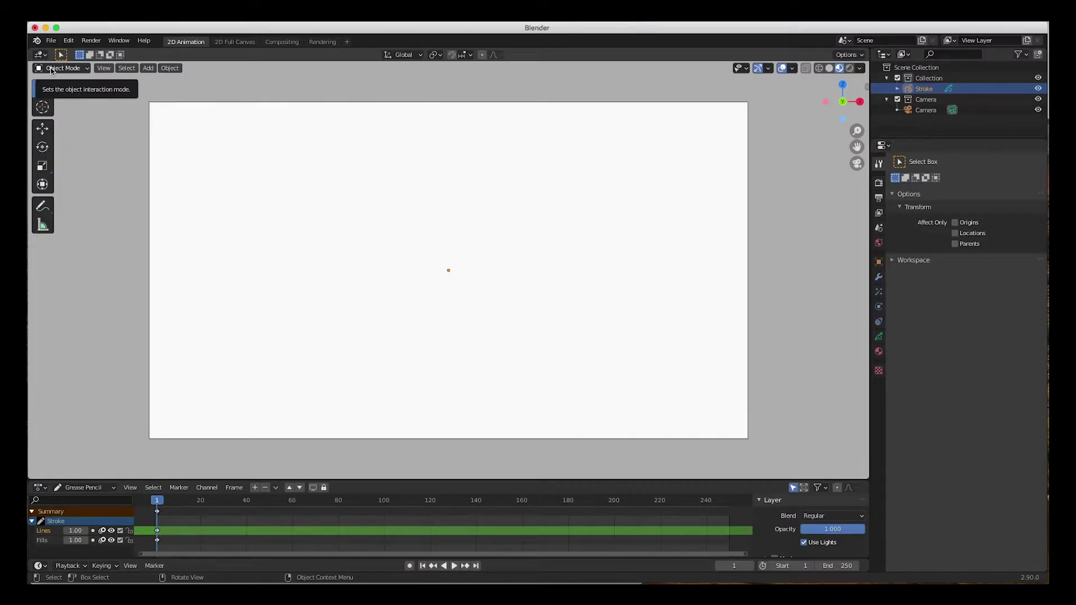
left_click(147, 69)
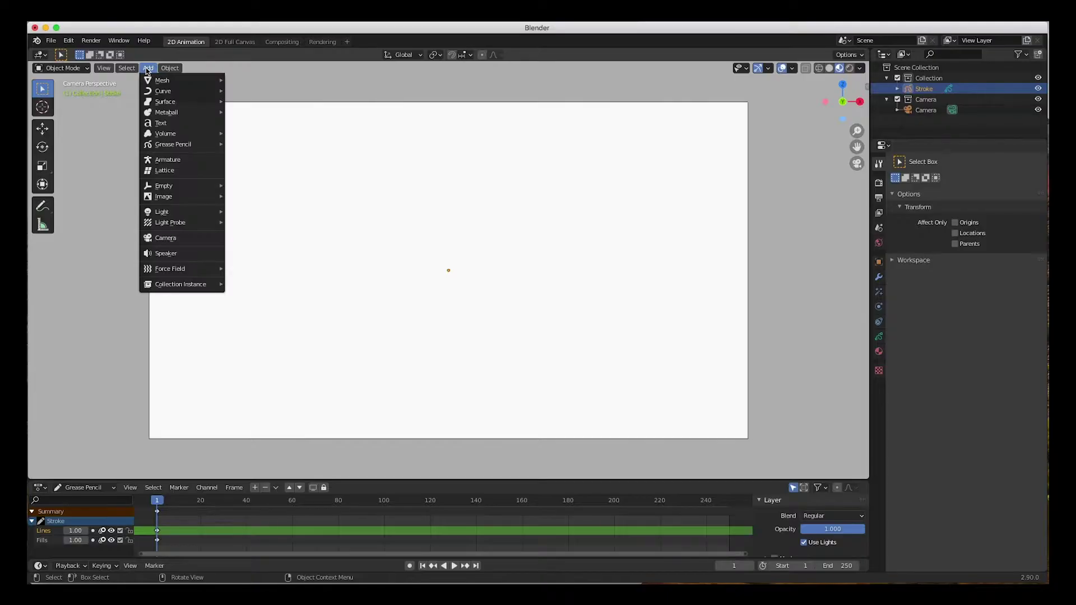
mouse_move(189, 197)
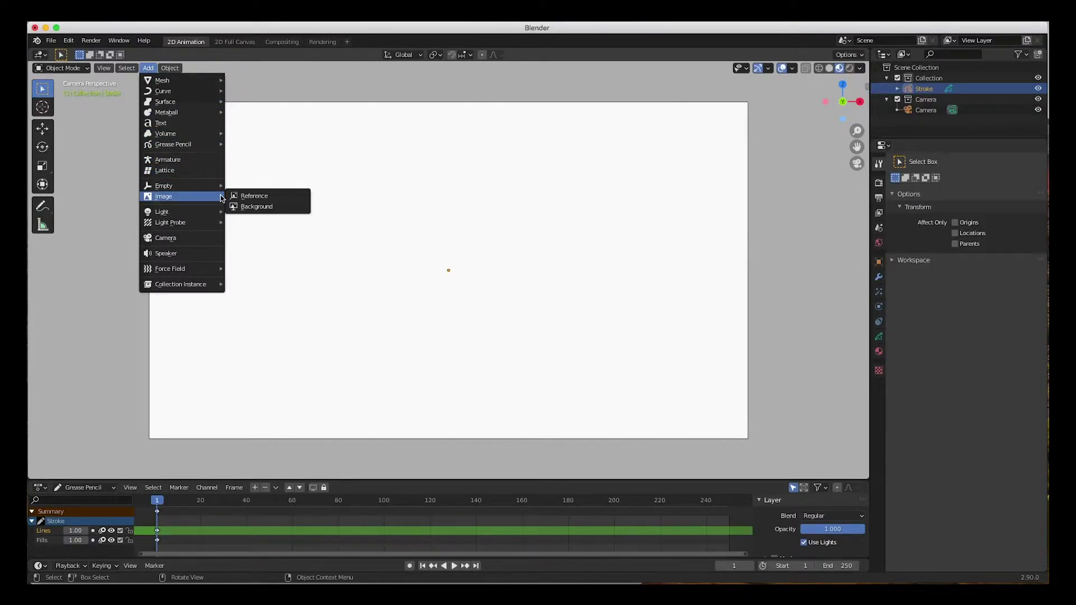
left_click(254, 196)
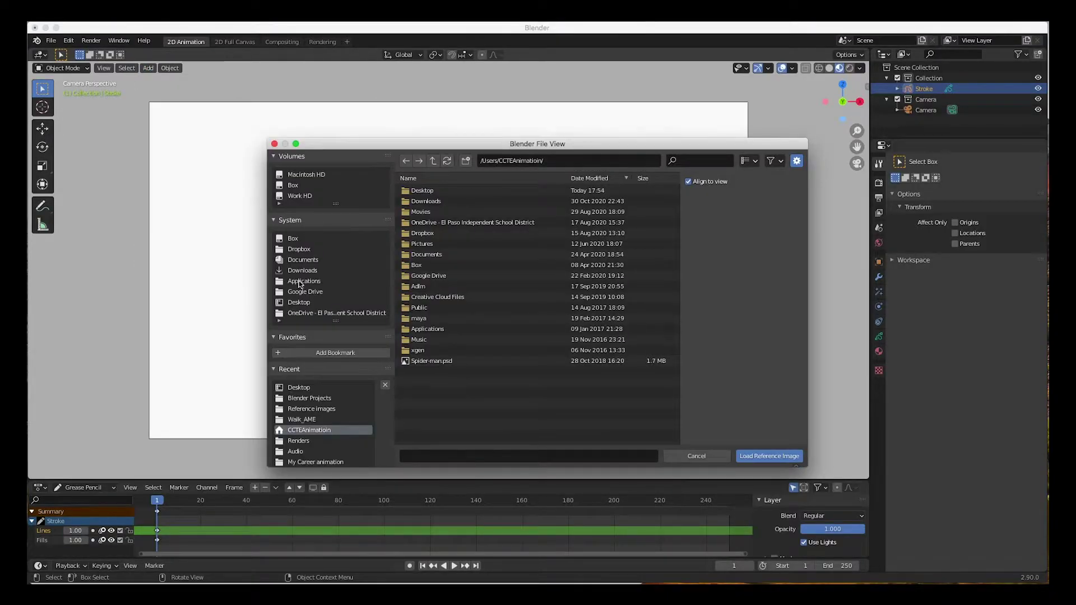
left_click(297, 303)
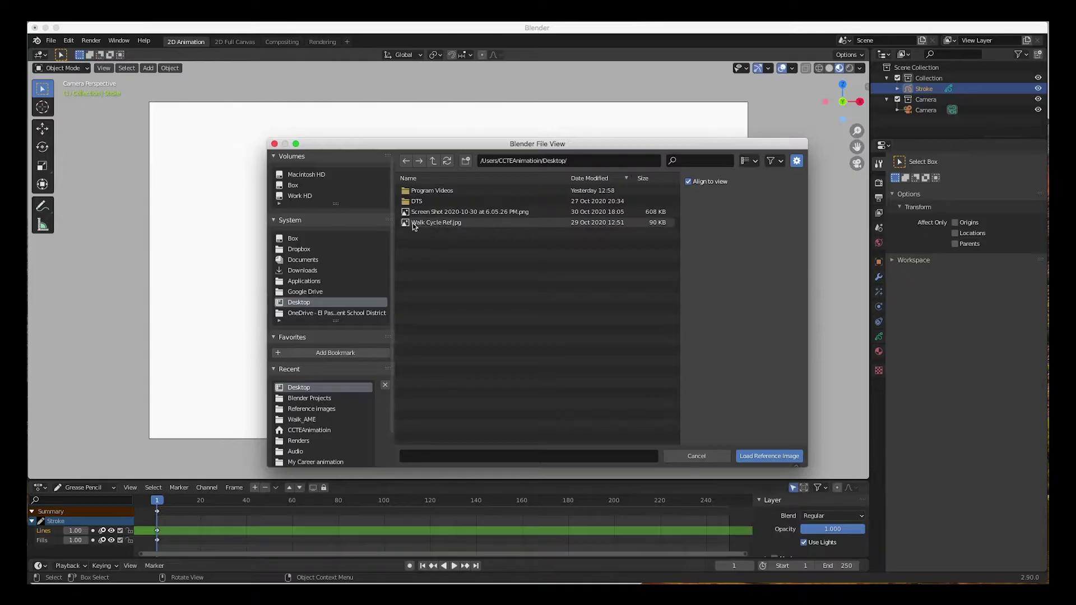
Step: Include movie files in the file browser's filter and load Walk Right 2.mp4 as the reference
left_click(778, 163)
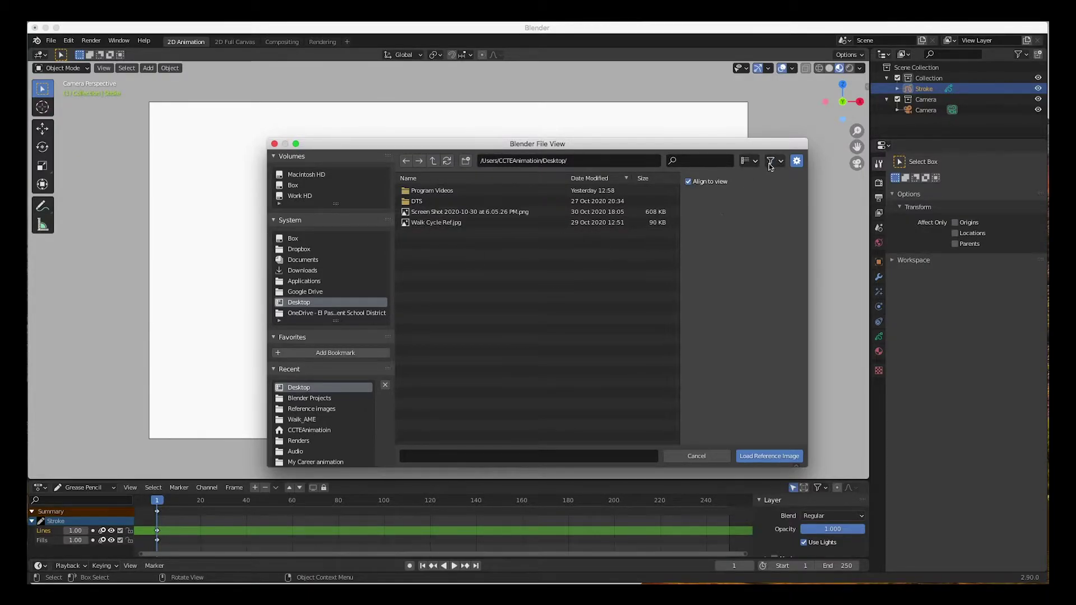
left_click(777, 163)
left_click(710, 248)
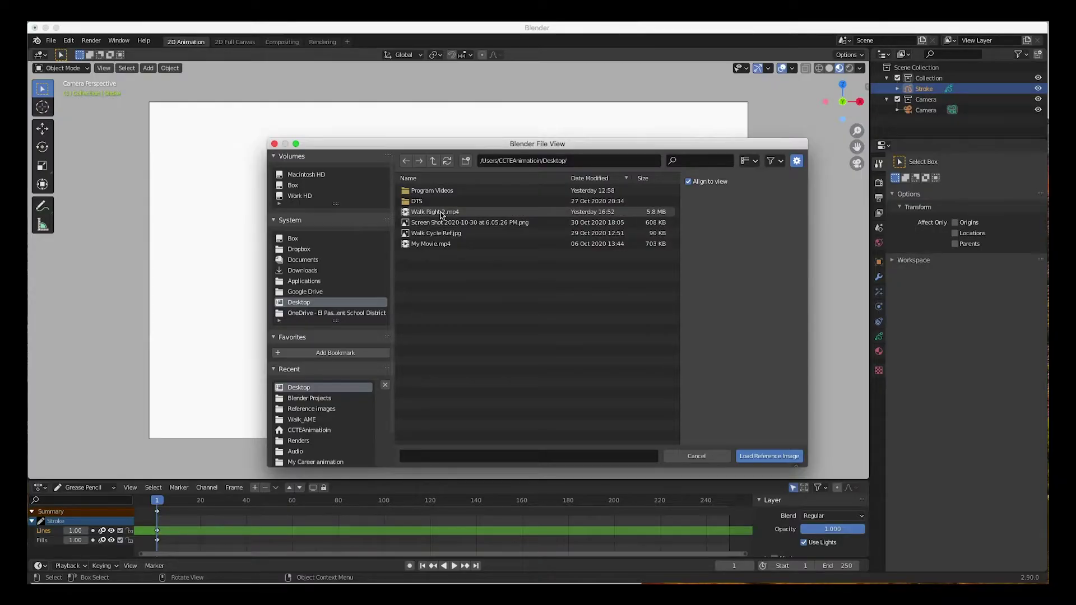
left_click(434, 213)
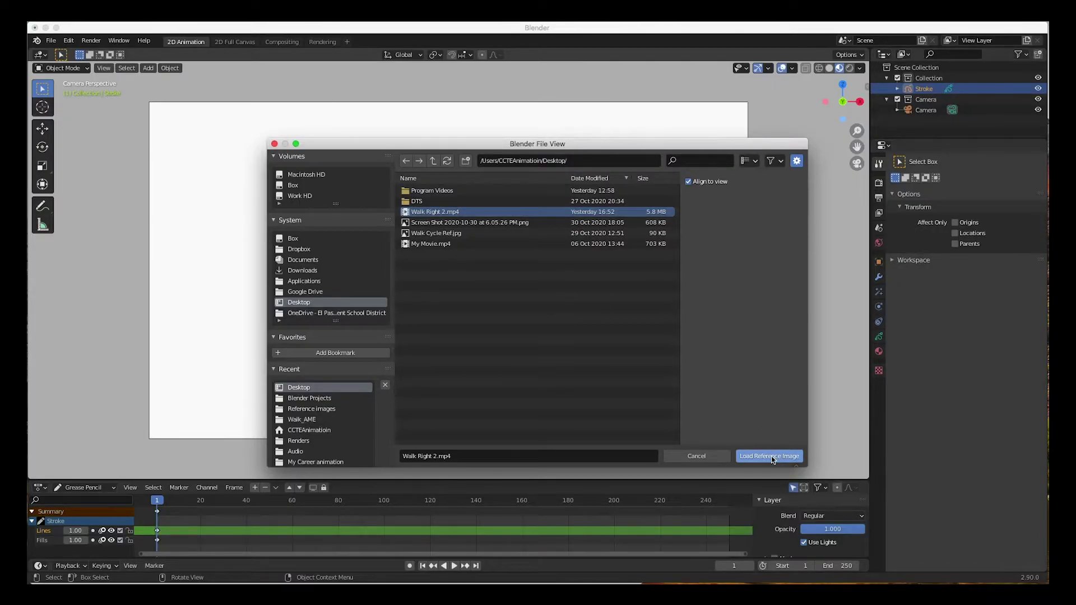
left_click(772, 458)
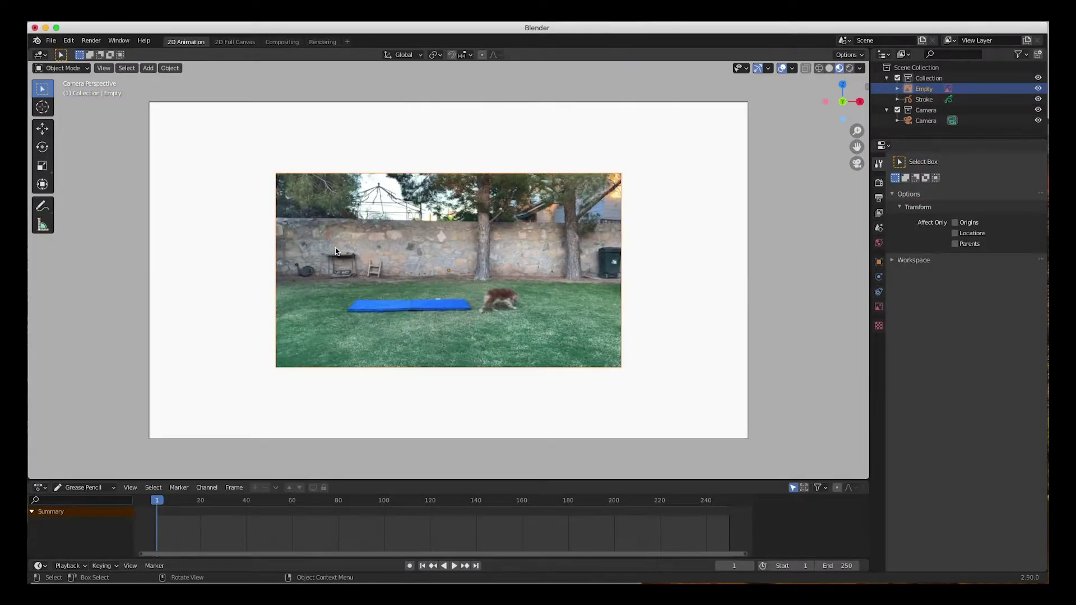
Step: Play the reference video forward and stop at frame 76 to see the walking person
scroll(422, 264, "down", 3)
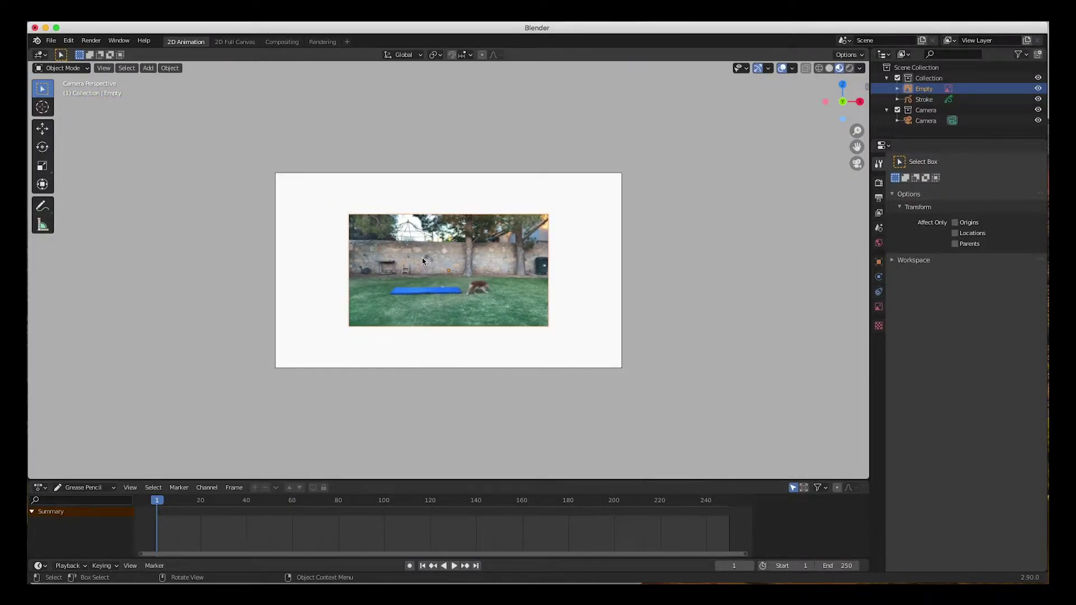
key("space")
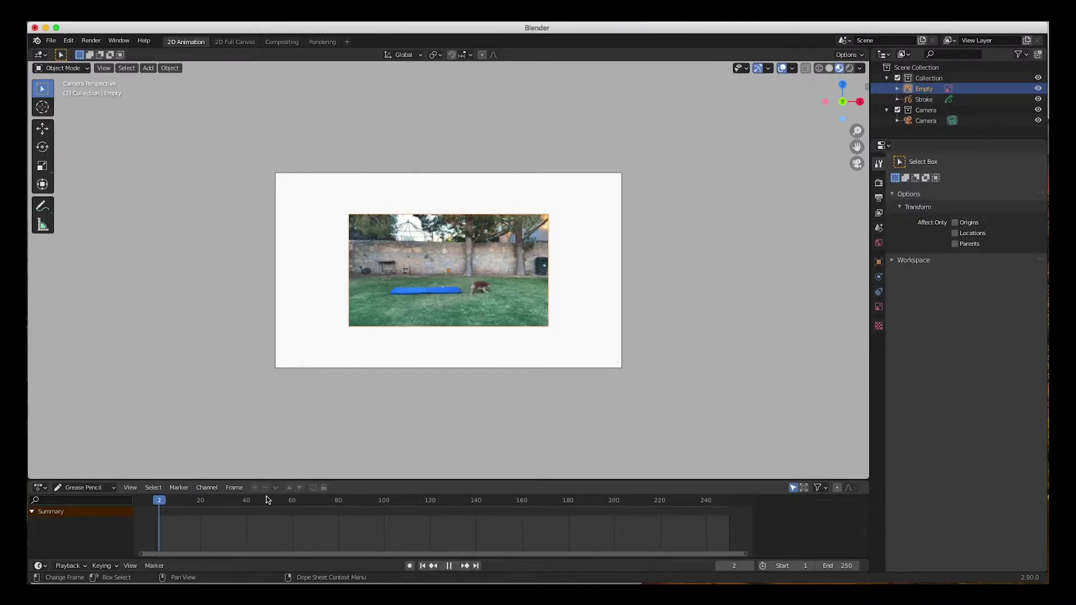
left_click(326, 498)
key("space")
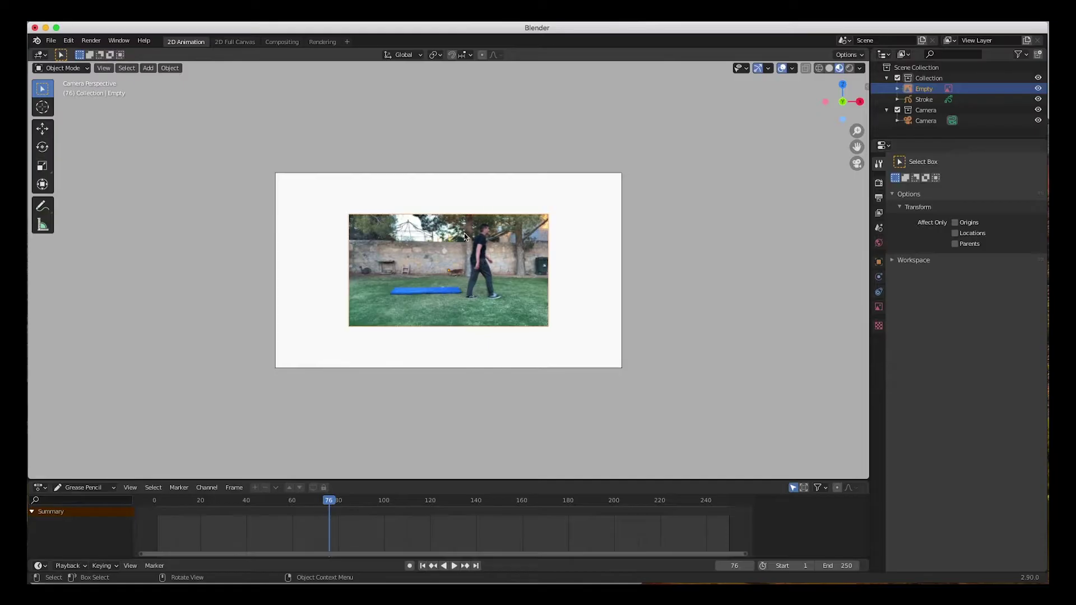
Step: Enlarge the reference video to about 11 m and reposition it so it covers the whole camera frame around the walking person
left_click(435, 276)
left_click_drag(345, 214, 244, 157)
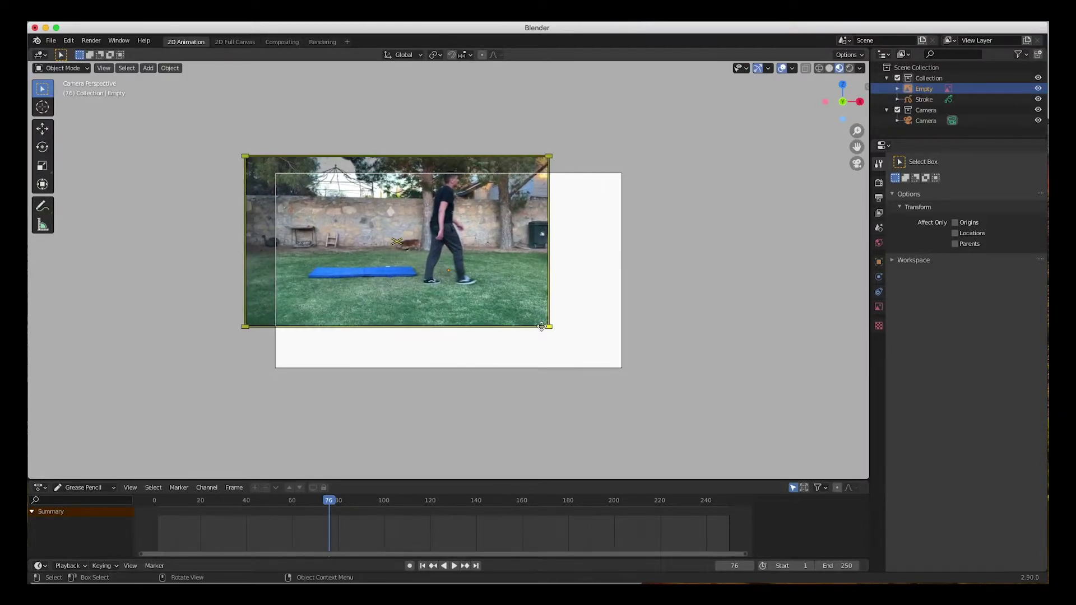
left_click_drag(546, 326, 637, 377)
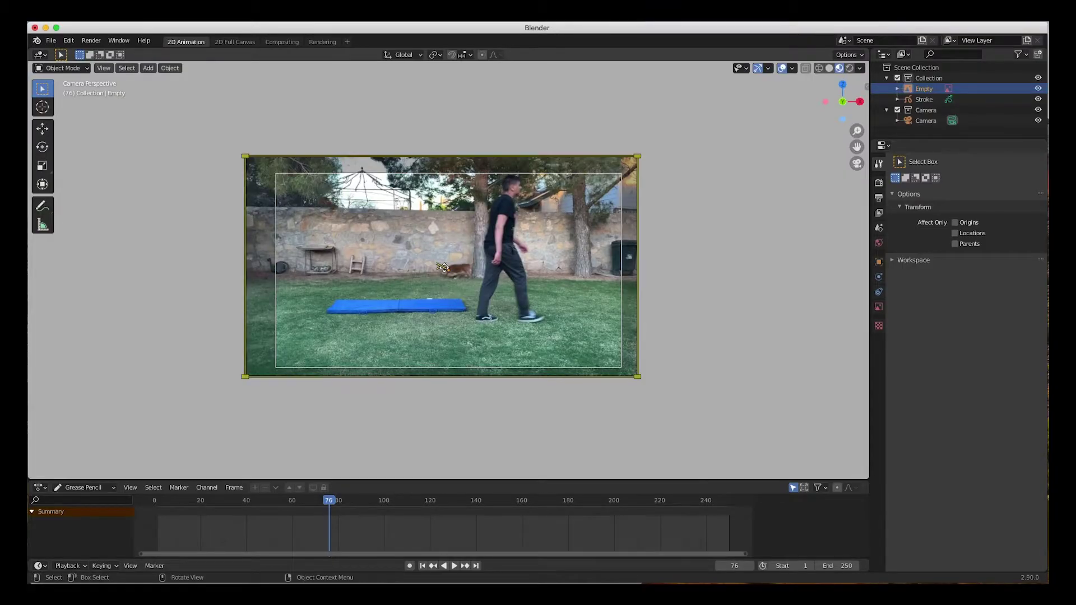
left_click_drag(442, 268, 466, 288)
left_click_drag(634, 179, 668, 161)
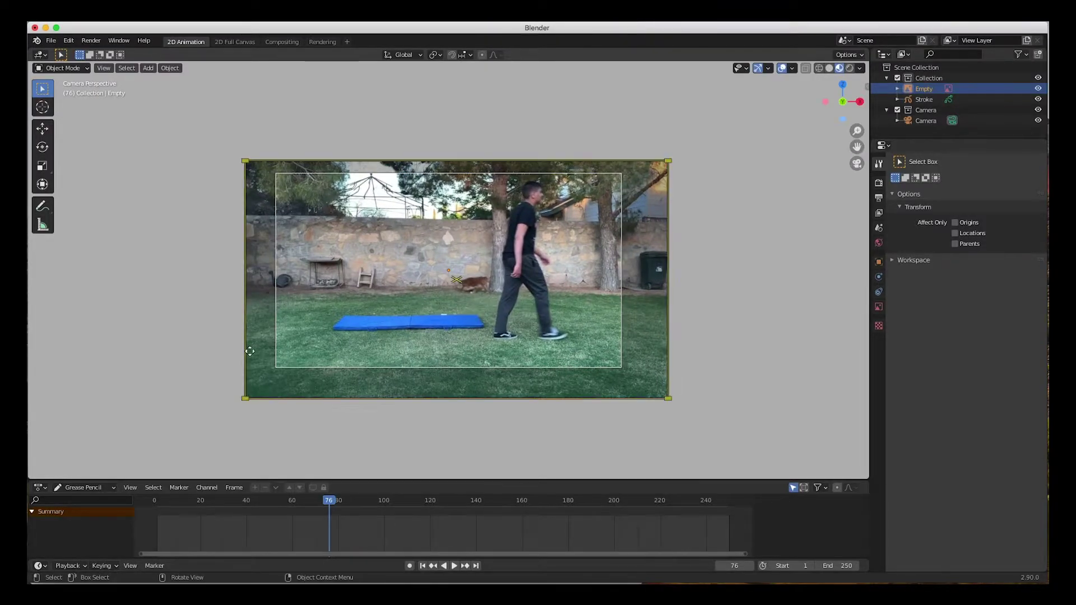
left_click_drag(247, 400, 235, 404)
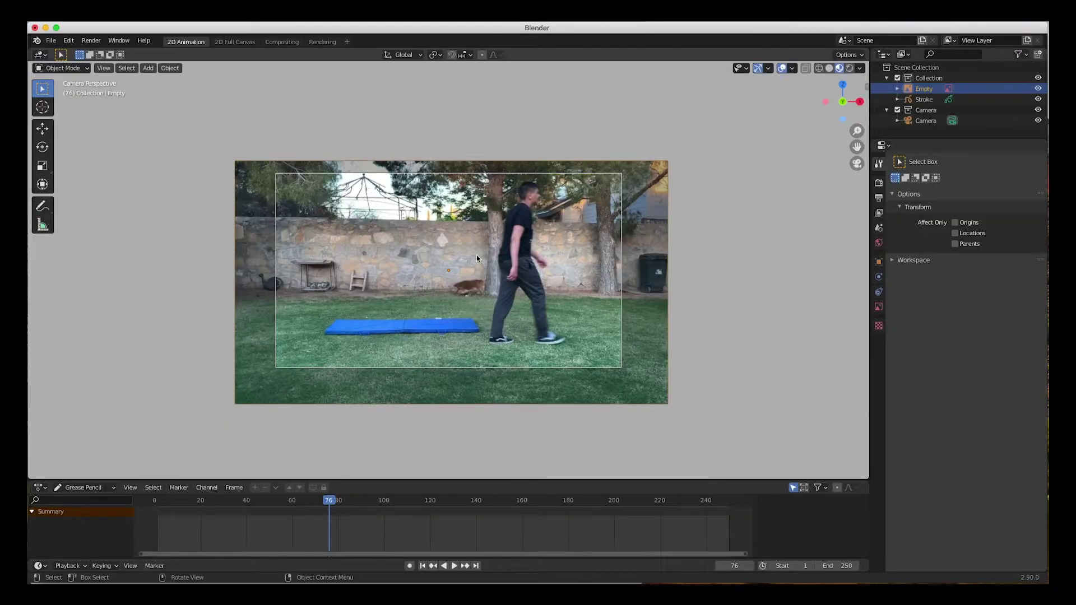
left_click_drag(451, 281, 454, 287)
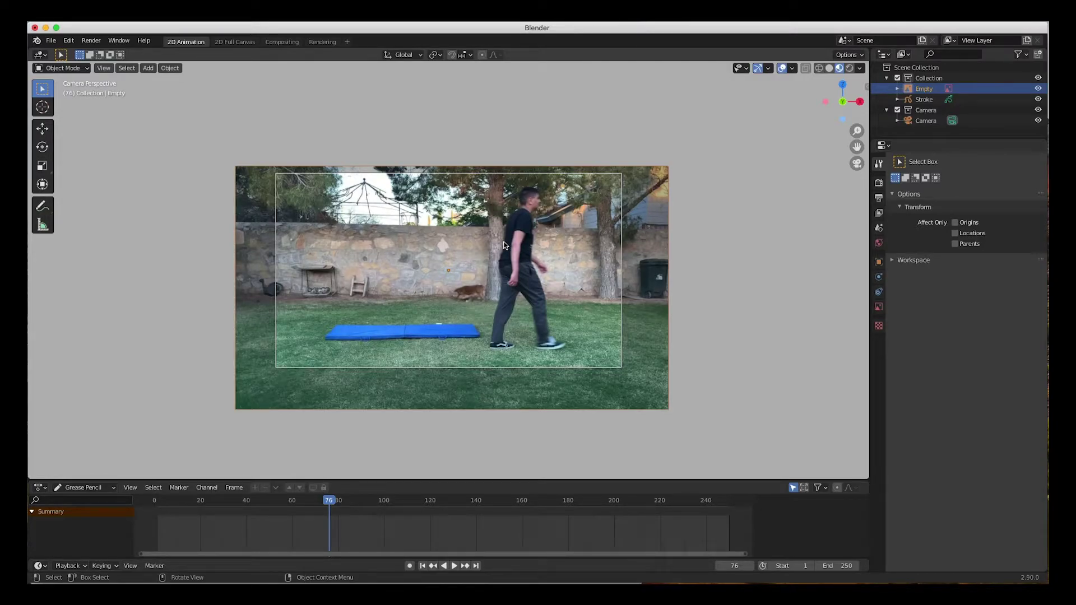
Step: Enable transparency on the reference video and lower its opacity to 0.683
left_click(879, 262)
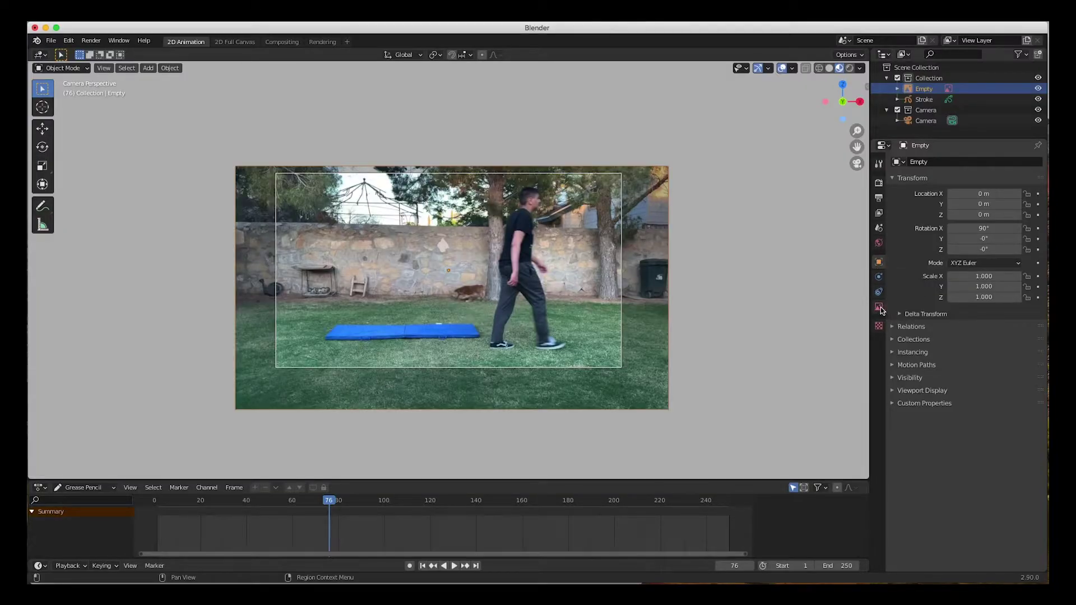
left_click(878, 307)
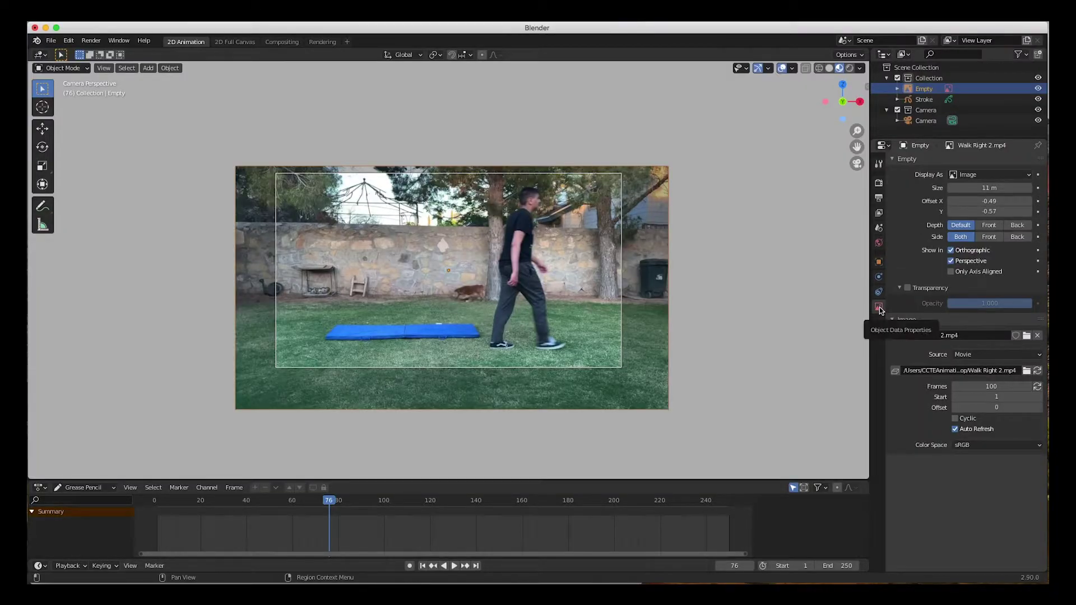
left_click(907, 288)
left_click_drag(1018, 307, 991, 308)
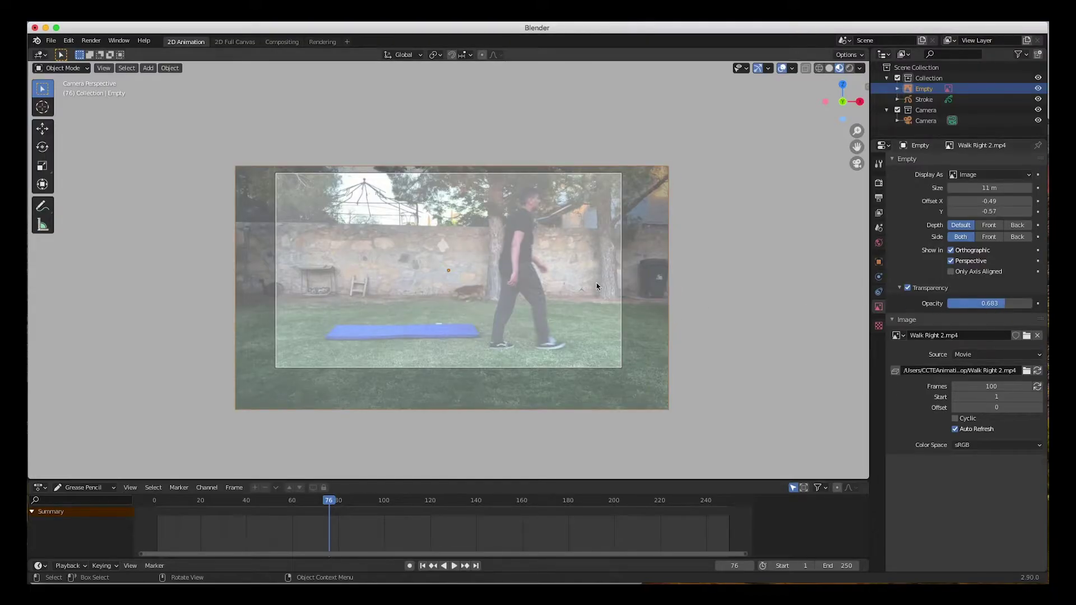
left_click(680, 193)
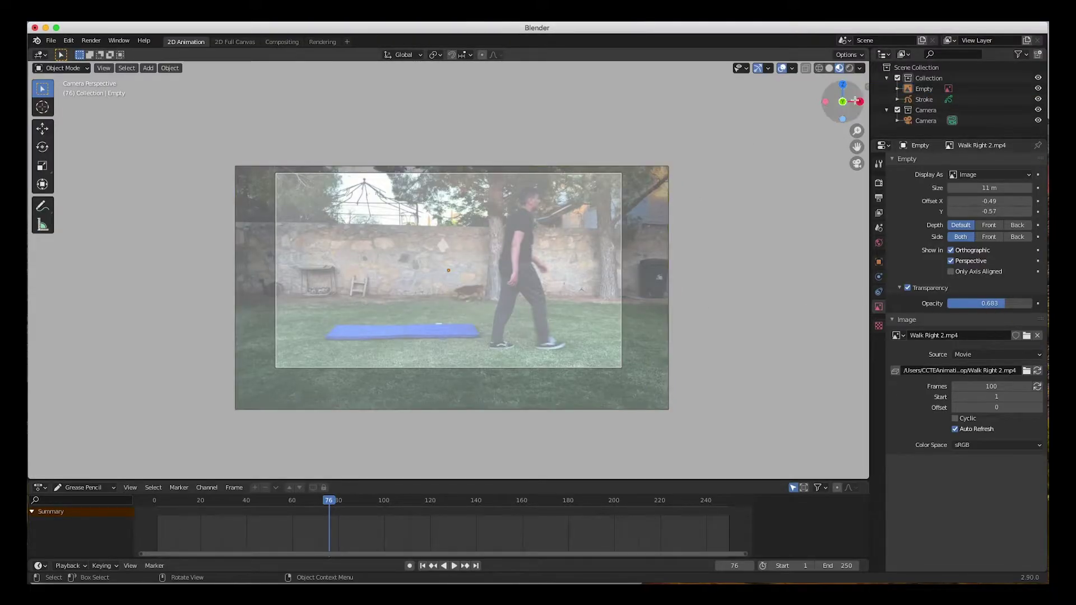
Step: Add a layer named Sketch to the Stroke object and move it below the Lines and Fills layers
left_click(924, 99)
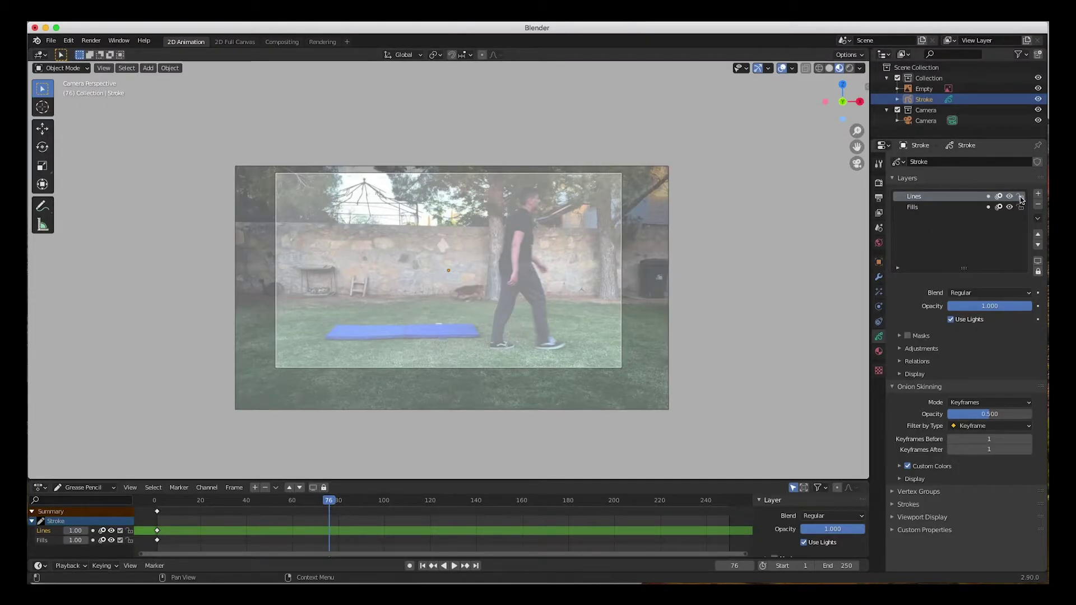
left_click(1037, 194)
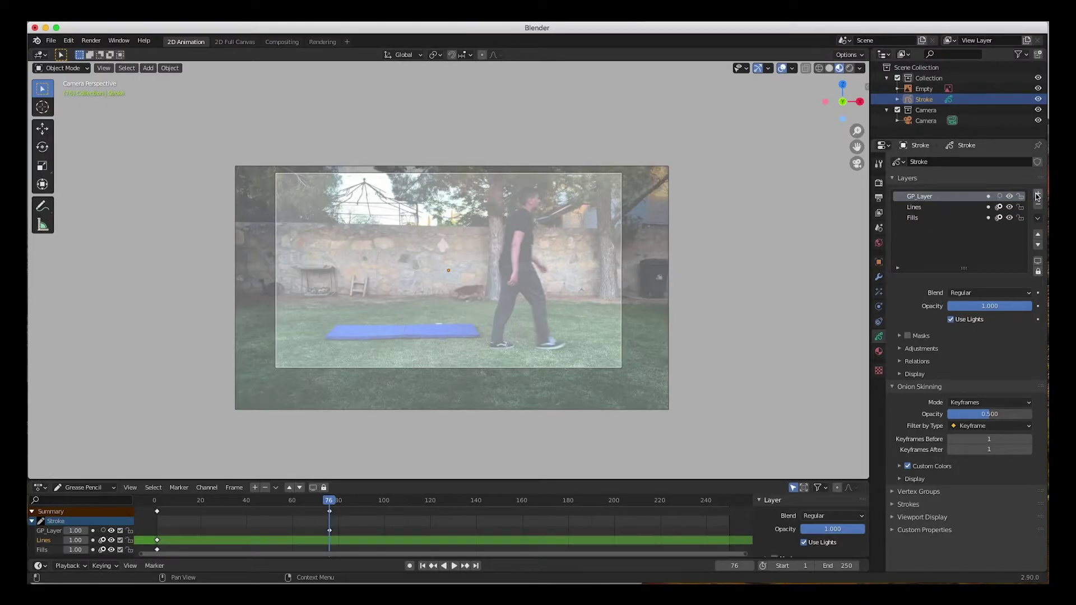
double_click(923, 197)
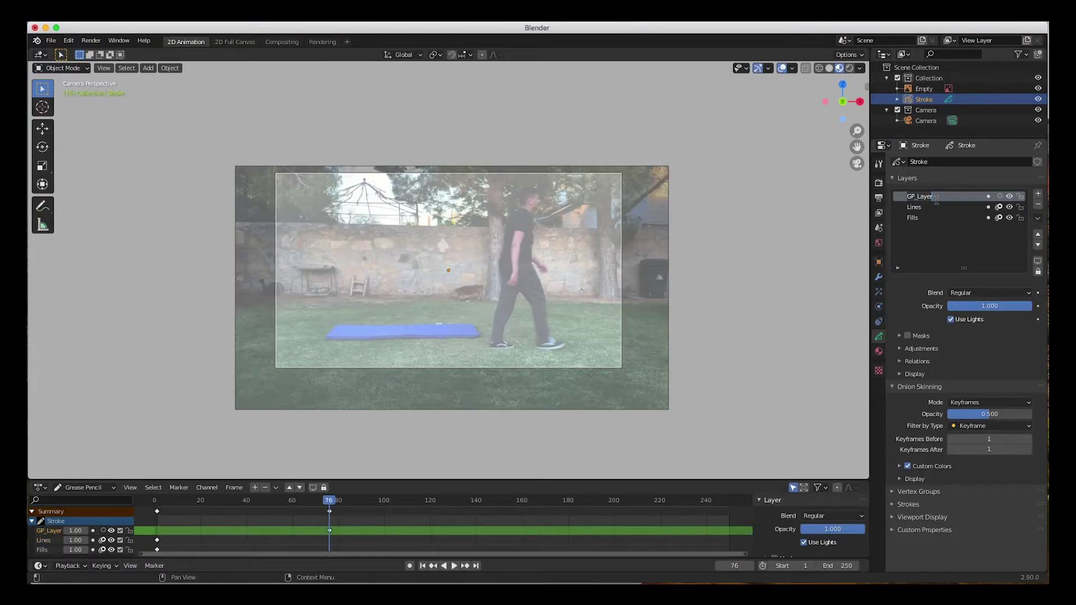
type("Sketch")
key("Return")
left_click(1037, 245)
left_click(1037, 246)
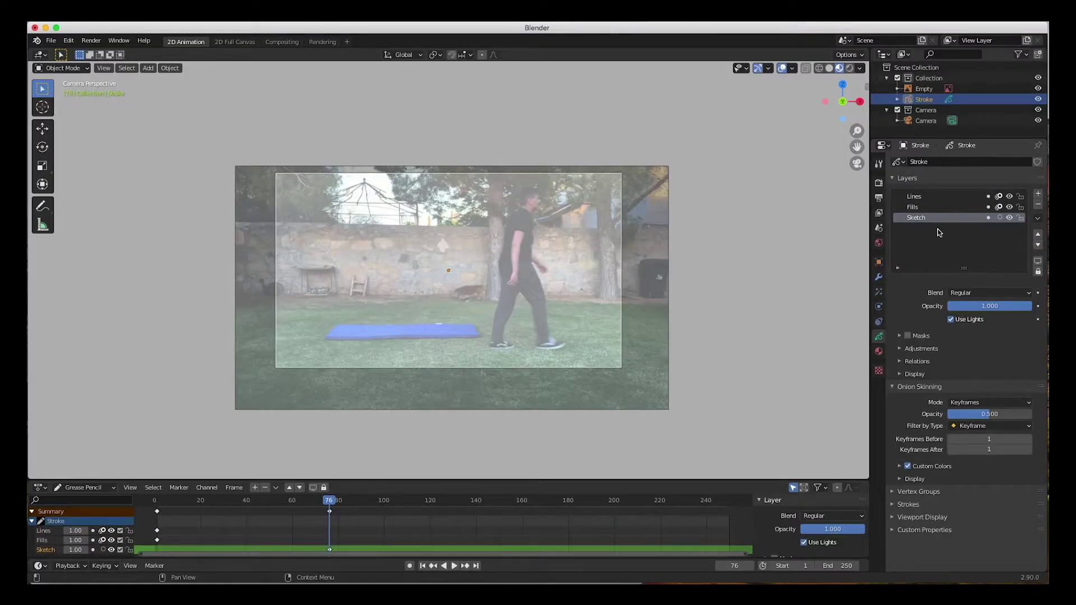
Step: Hide and lock the Lines and Fills layers
left_click(1009, 206)
left_click(1019, 196)
left_click(1019, 207)
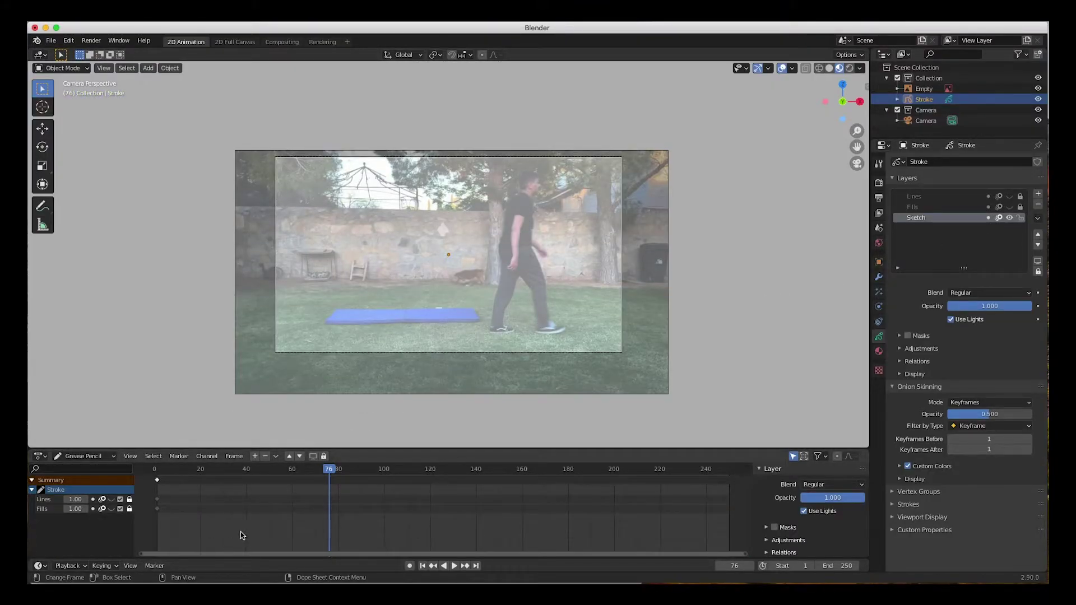
Step: Play and scrub the reference video from near the start to past frame 100 to check how far its footage runs
key("space")
left_click_drag(268, 472, 172, 468)
left_click(171, 469)
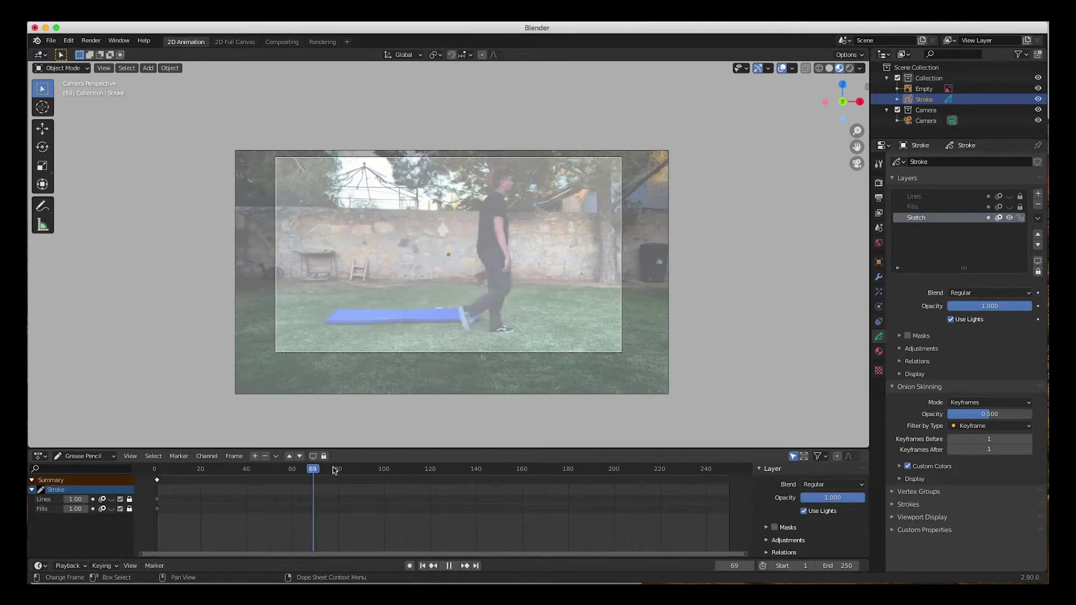
left_click(384, 469)
key("space")
mouse_move(384, 468)
left_mouse_down()
mouse_move(347, 470)
mouse_move(375, 470)
left_mouse_up()
key("space")
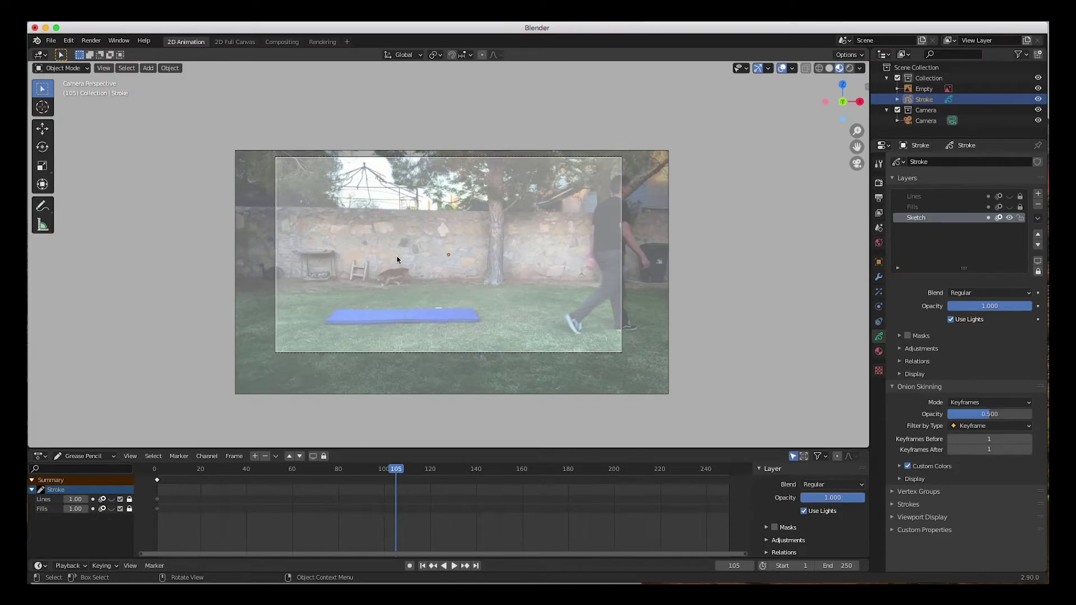
Step: Set the reference video's frame count to 200
left_click(924, 89)
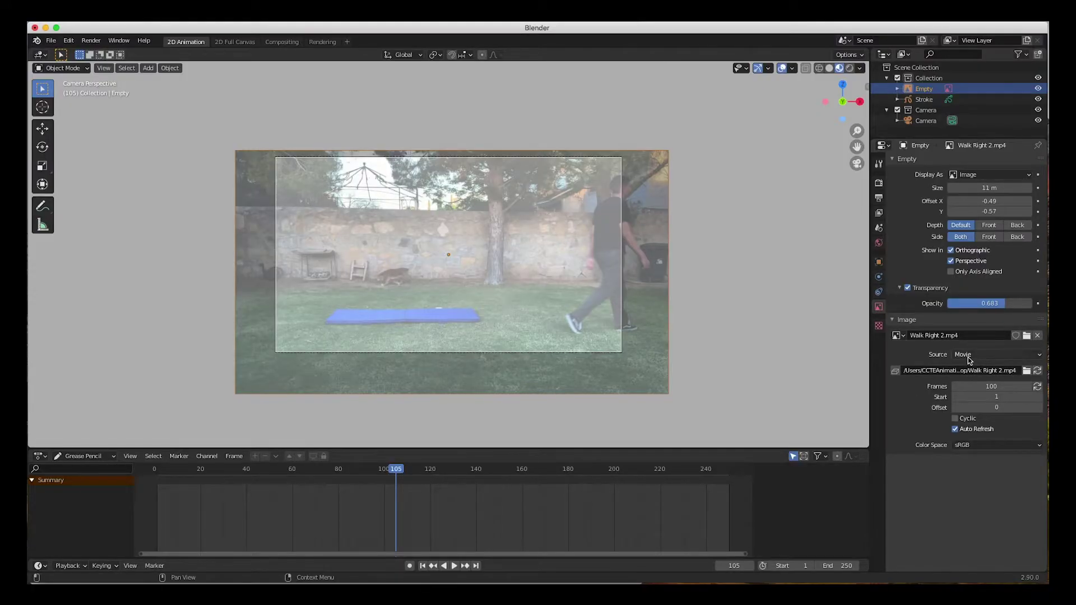
left_click(985, 387)
left_click_drag(999, 390, 957, 386)
type("200")
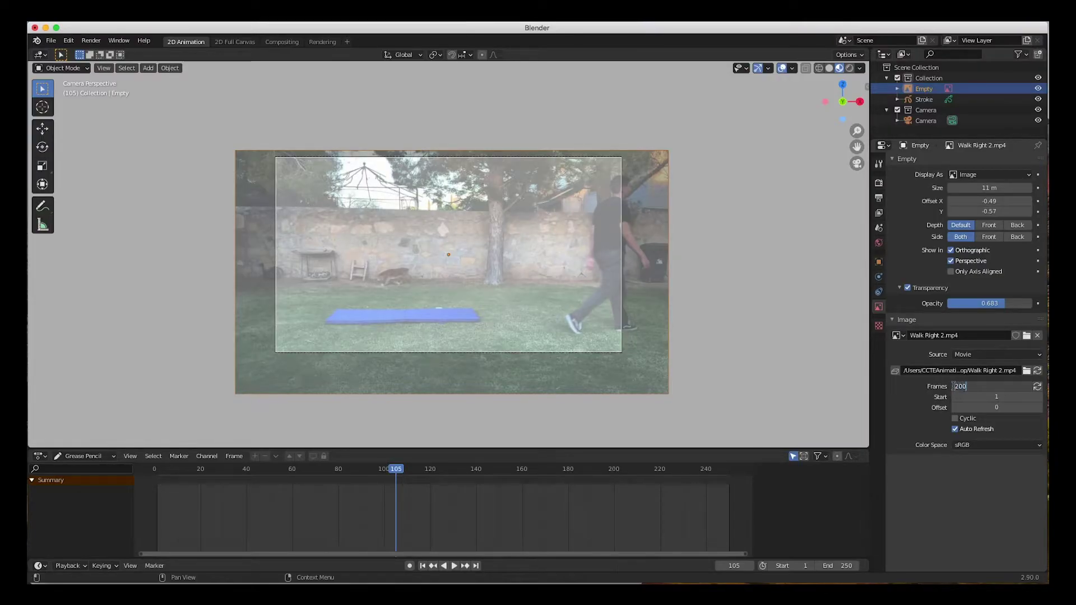
key("Return")
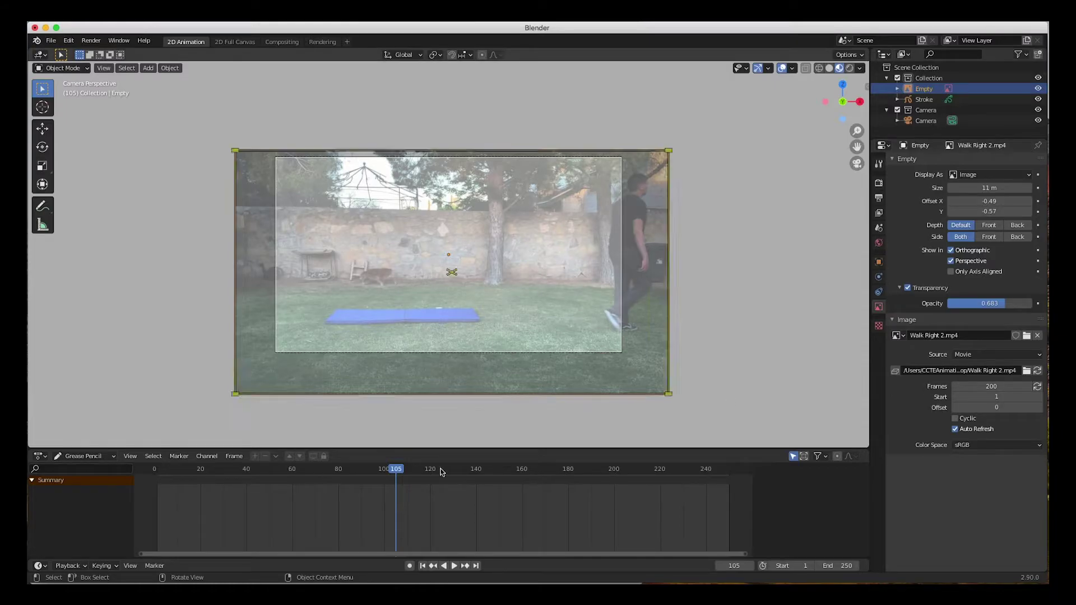
Step: Find where the walker leaves the reference footage, set the scene's end frame to 120, and return to frame 8
key("space")
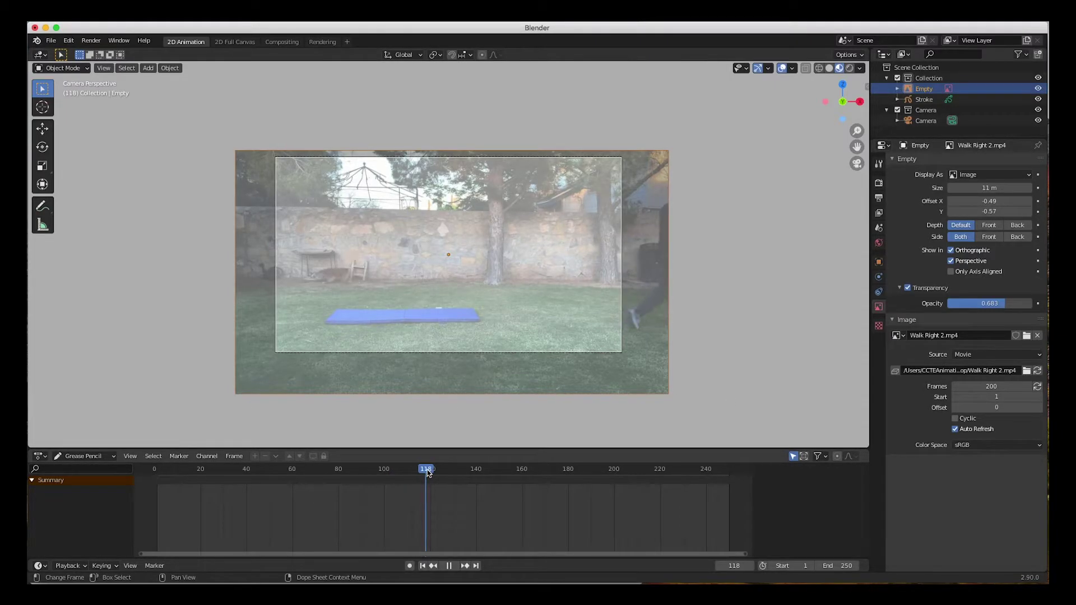
left_click_drag(426, 473, 426, 476)
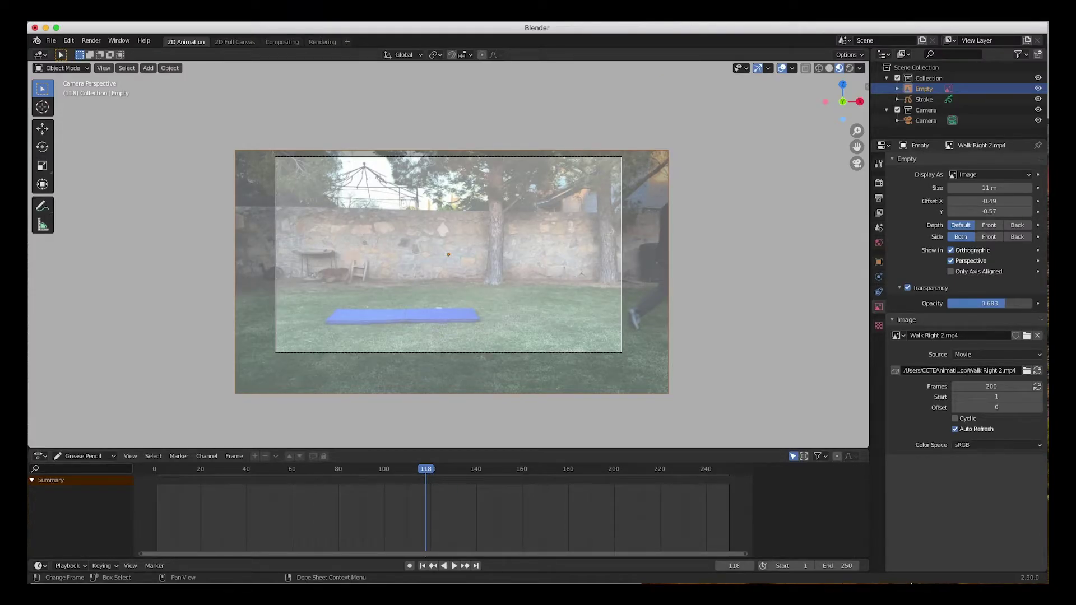
left_click(855, 566)
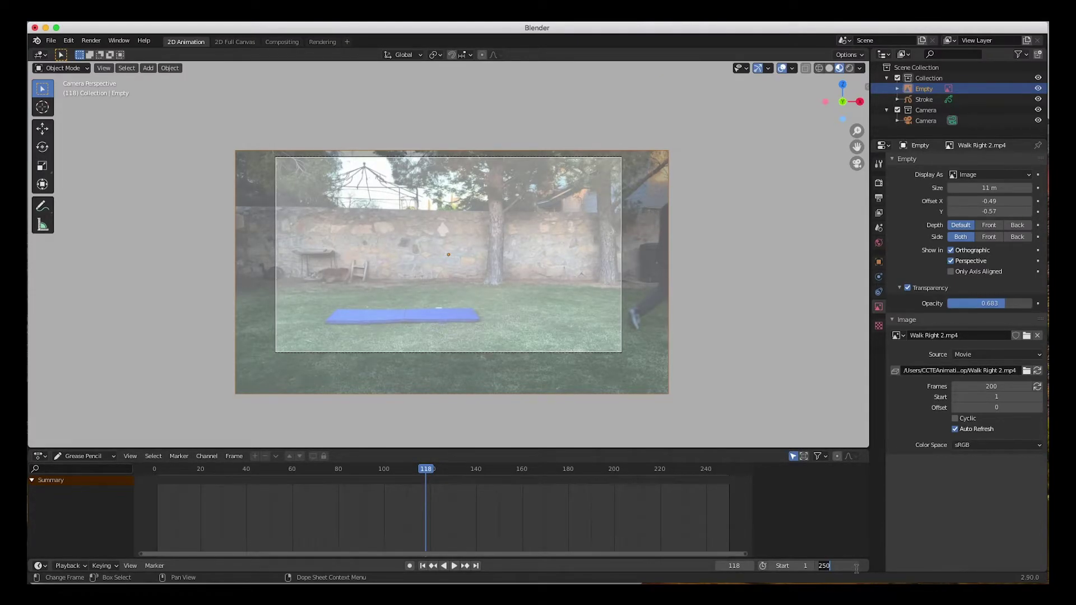
type("120")
key("Return")
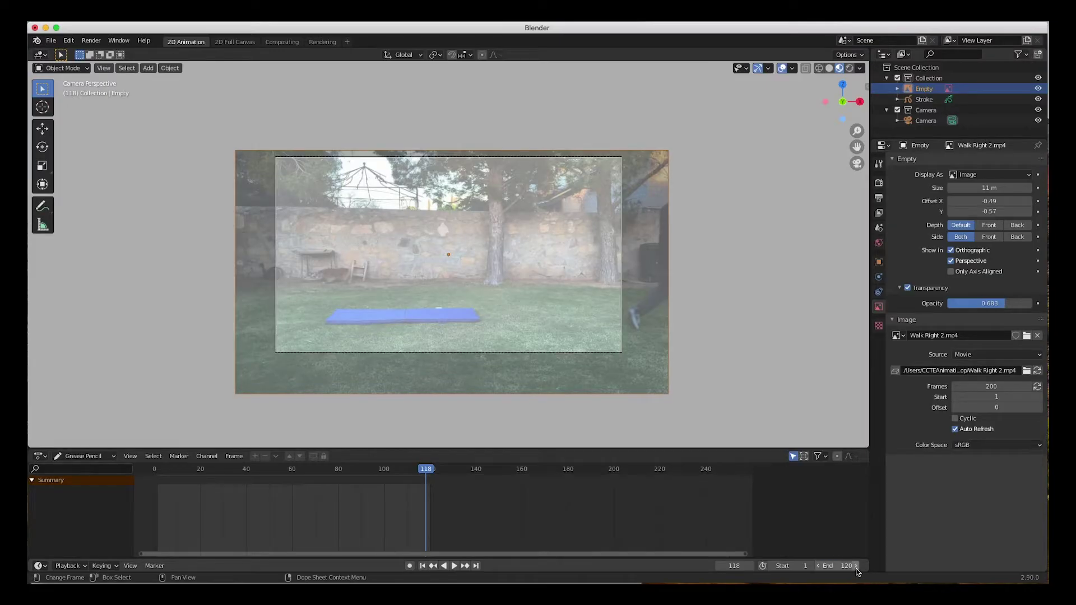
key("shift+ctrl+space")
left_click_drag(198, 472, 175, 470)
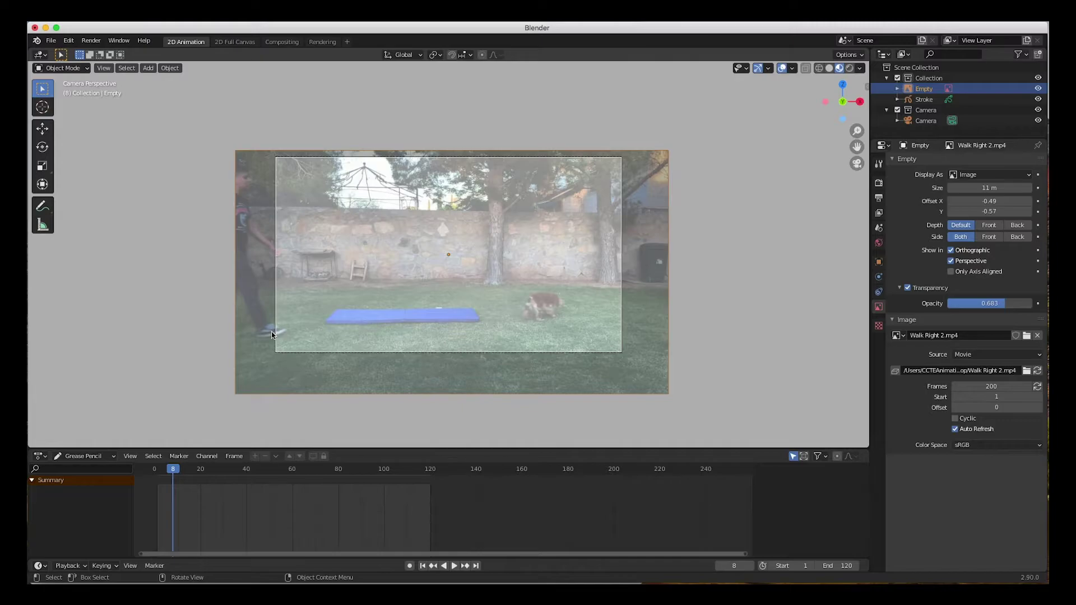
Step: Rename the Stroke object as Walk Obj and the Empty reference object as Ref Video
left_click(922, 101)
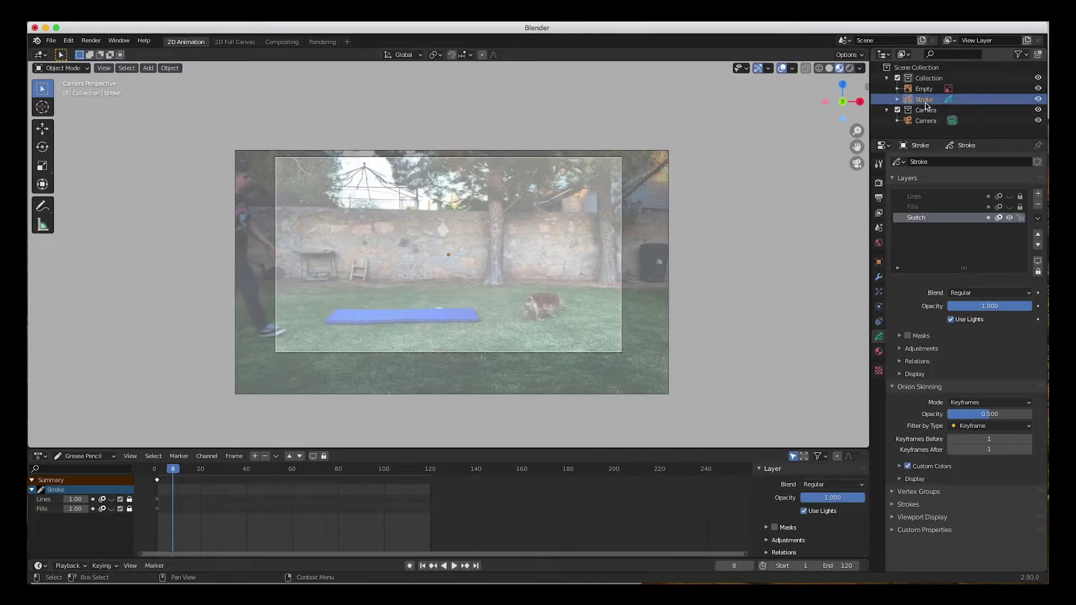
double_click(925, 100)
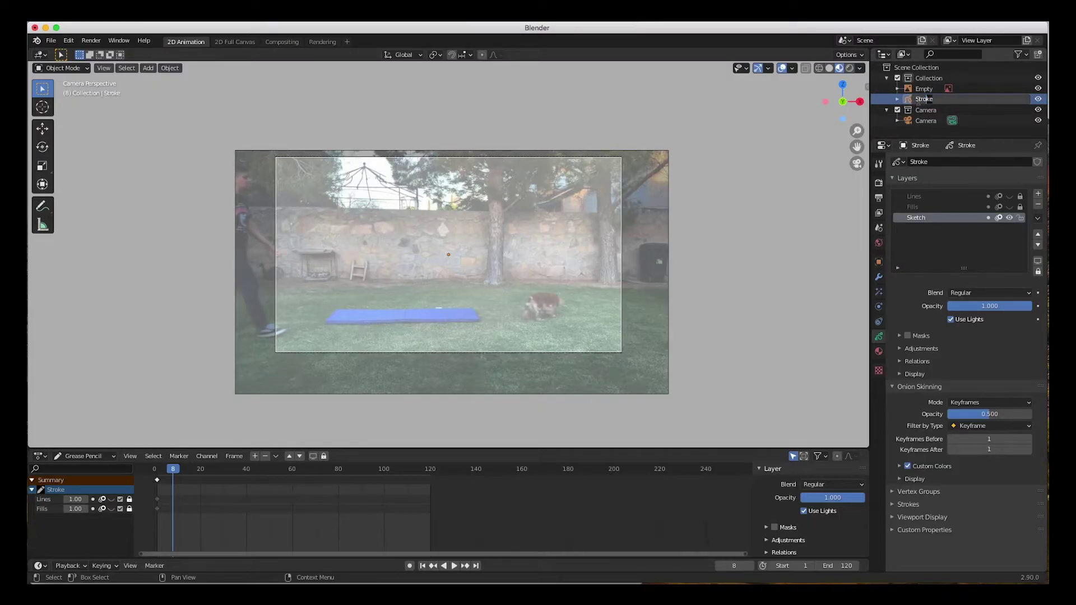
type("Walk Obj")
key("Return")
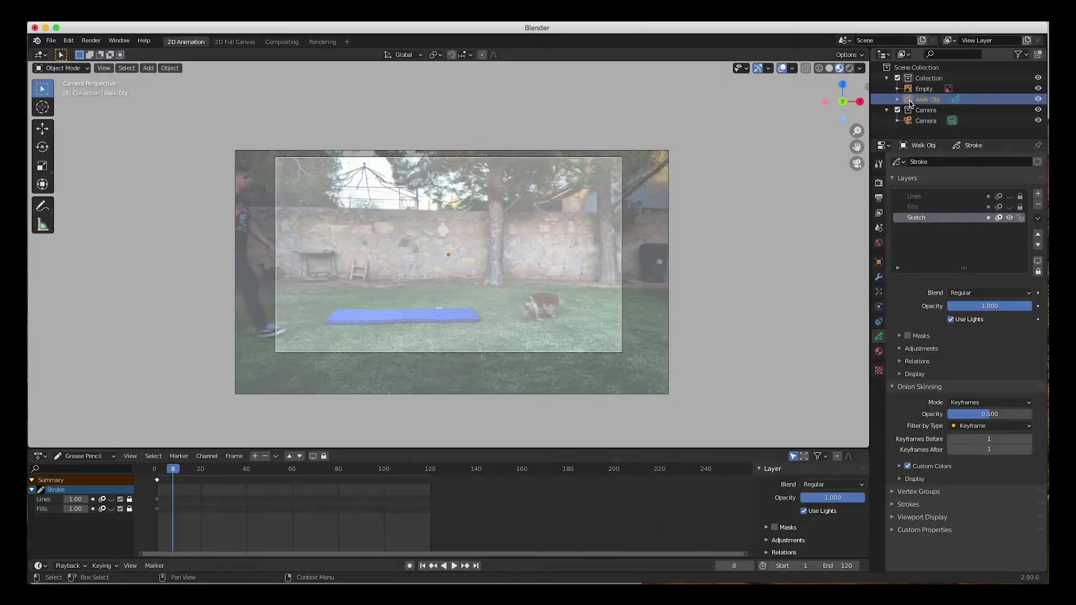
left_click(912, 91)
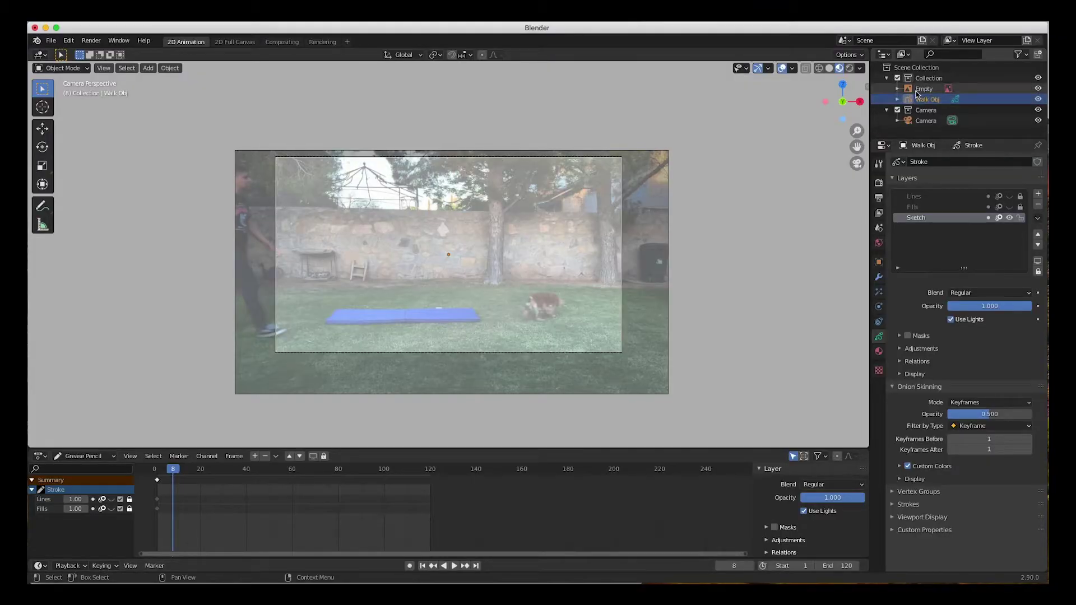
double_click(923, 89)
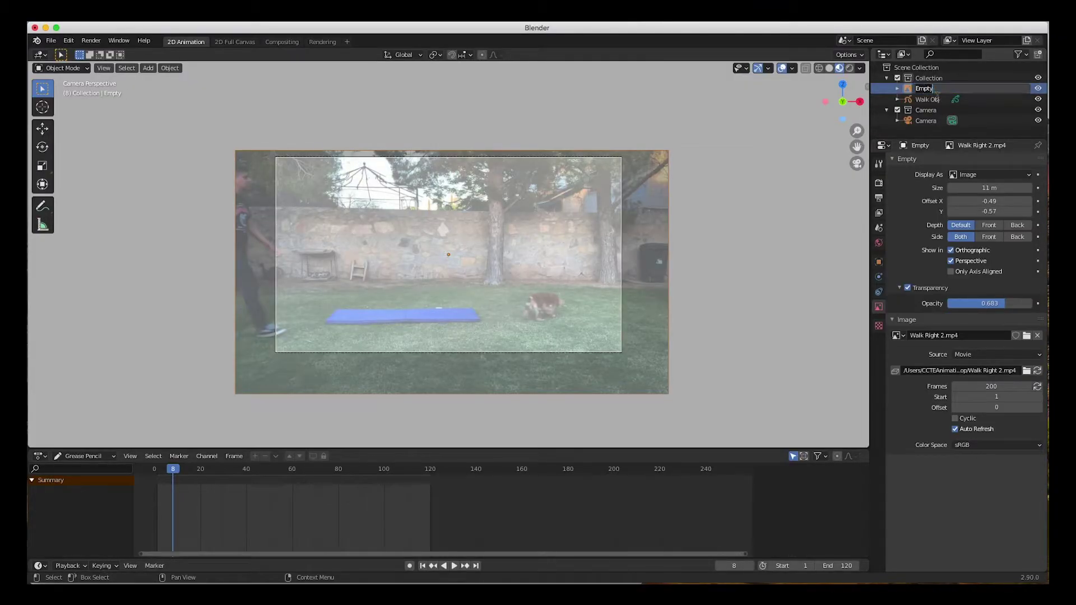
type("Ref Video")
key("Return")
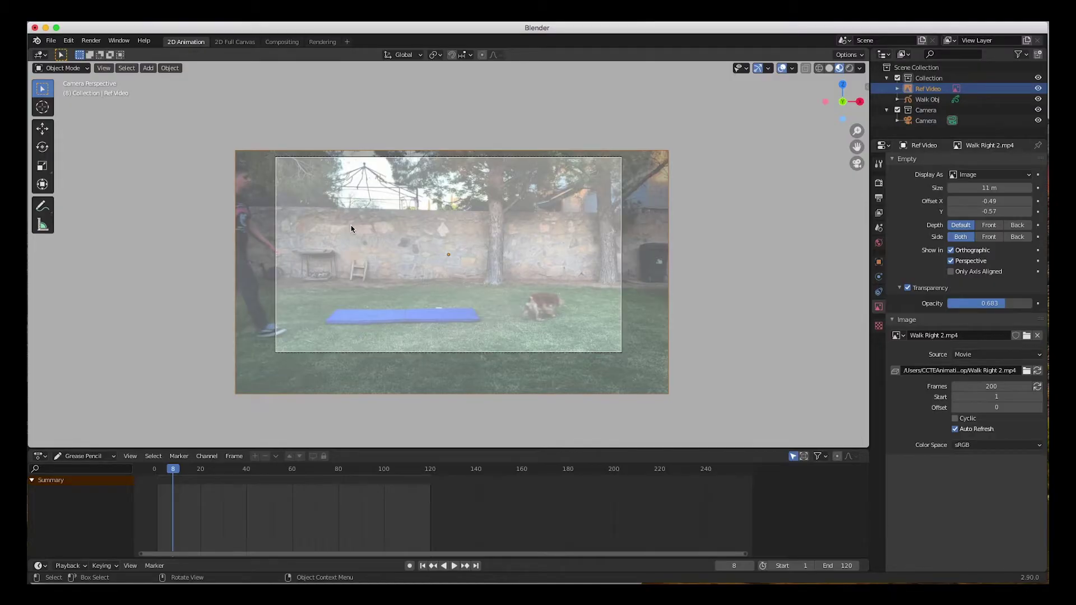
Step: Switch Walk Obj to Draw mode, with the walker at the footage's edge framed for tracing
left_click(927, 99)
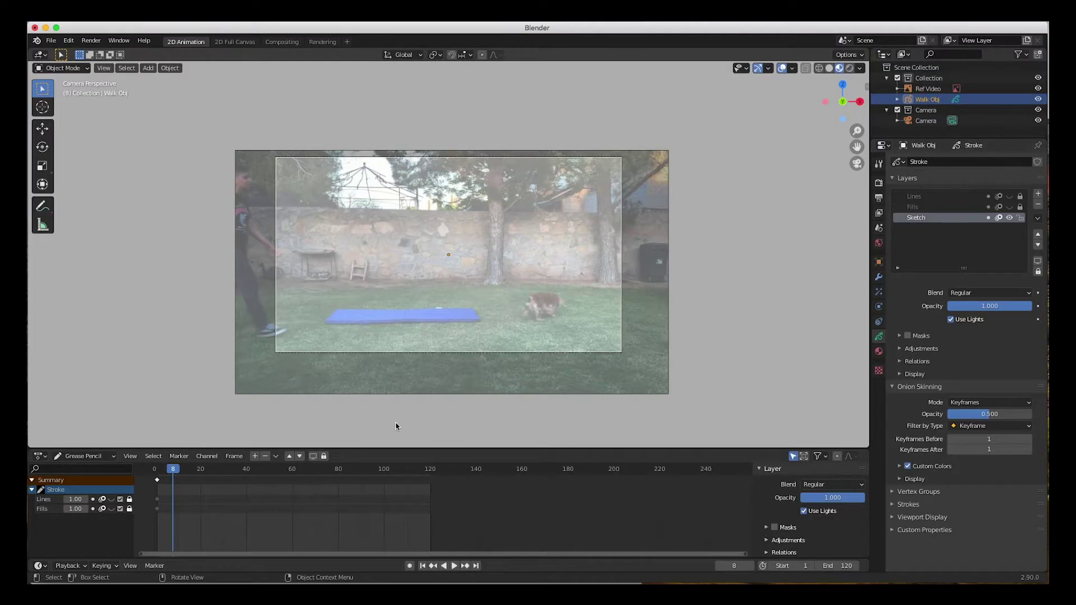
left_click(62, 68)
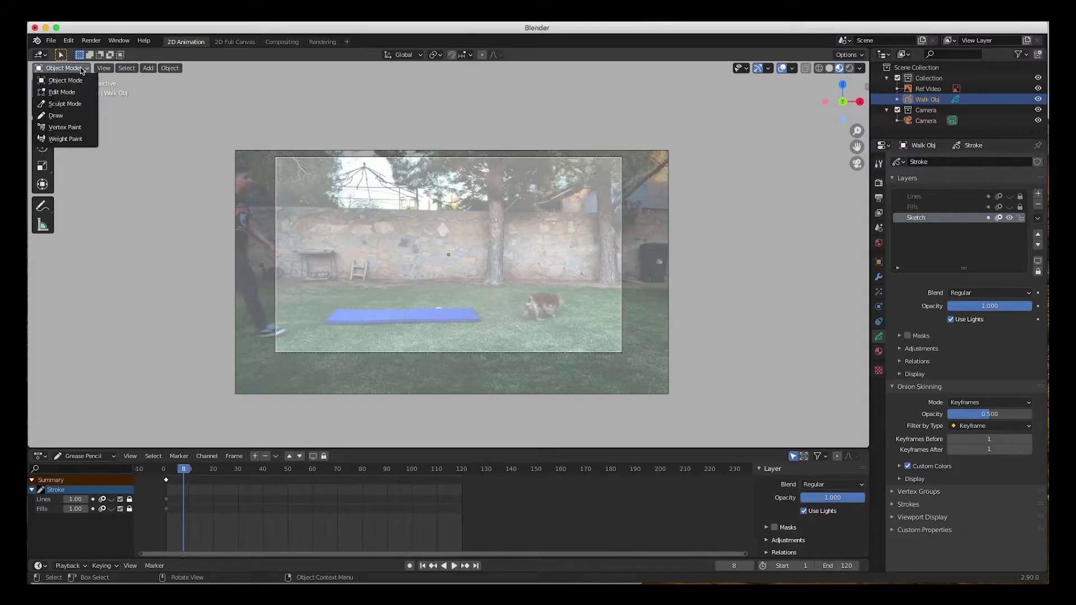
left_click(72, 116)
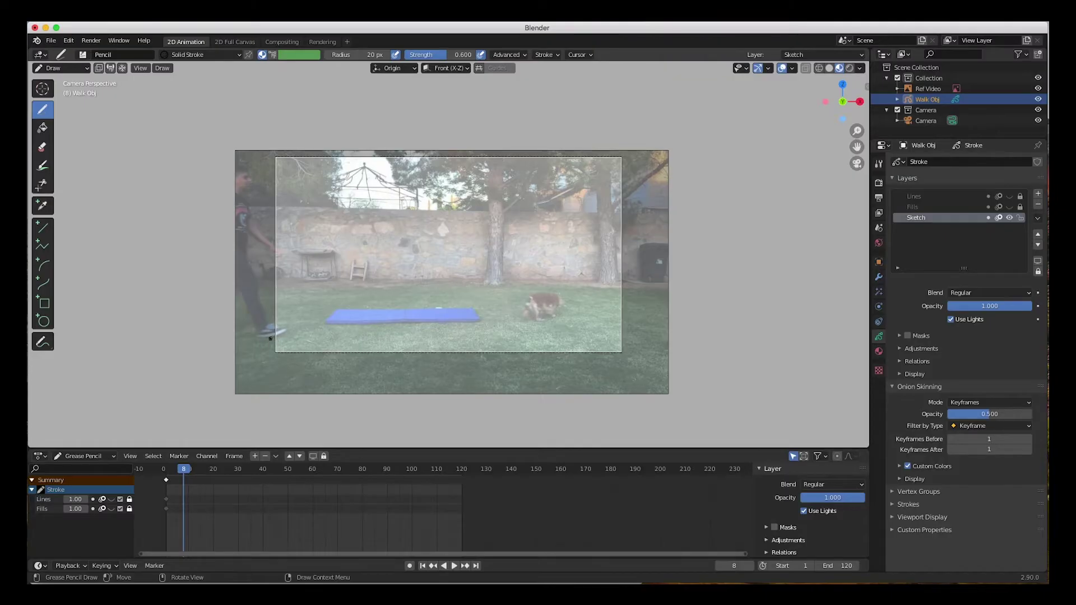
scroll(277, 332, "up", 4)
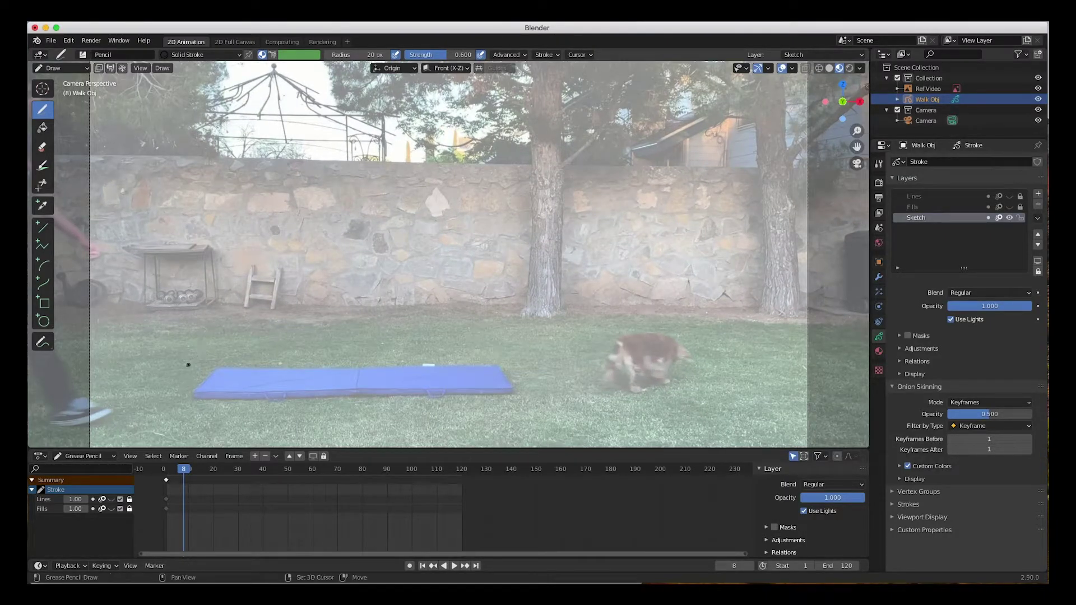
middle_click_drag(151, 372, 306, 360, "shift")
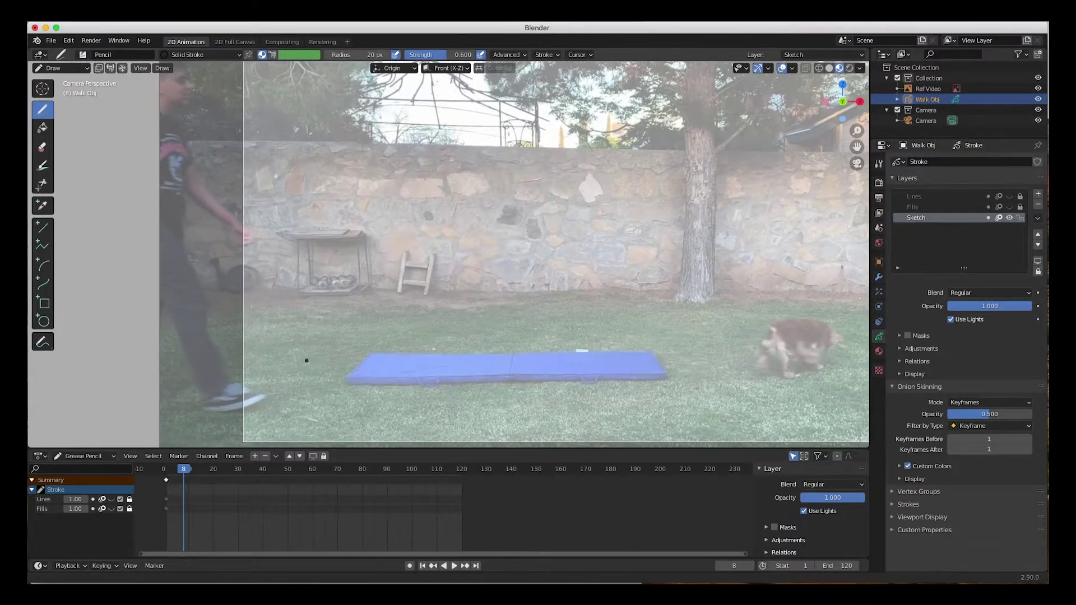
scroll(306, 360, "down", 1)
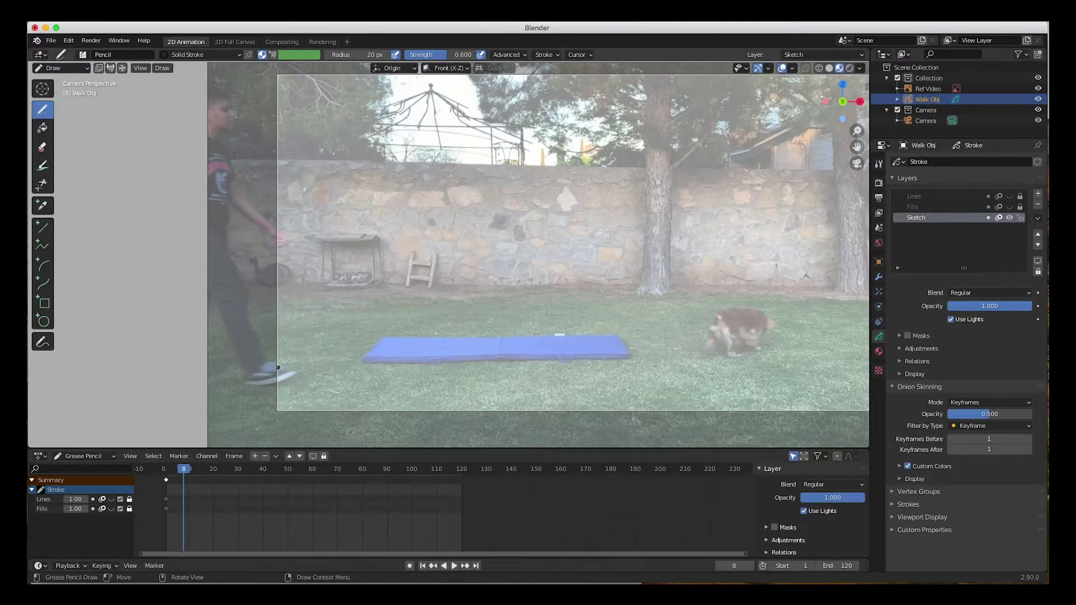
Step: Trace the toe of the walker's front shoe at frame 8, using the Squares Stroke material for the pencil
left_click_drag(278, 367, 284, 370)
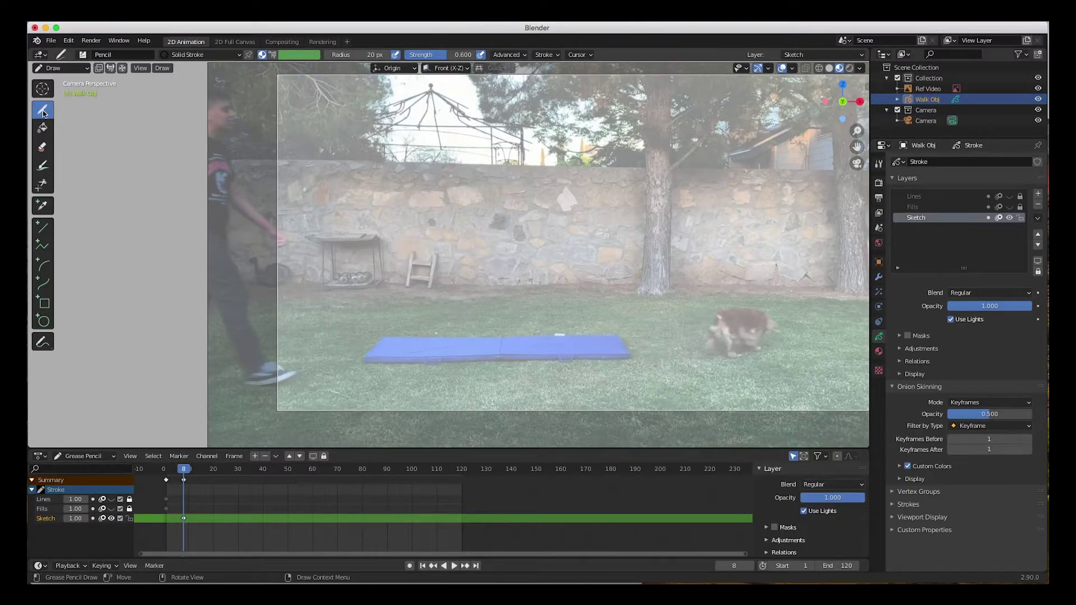
left_click(233, 56)
left_click(174, 88)
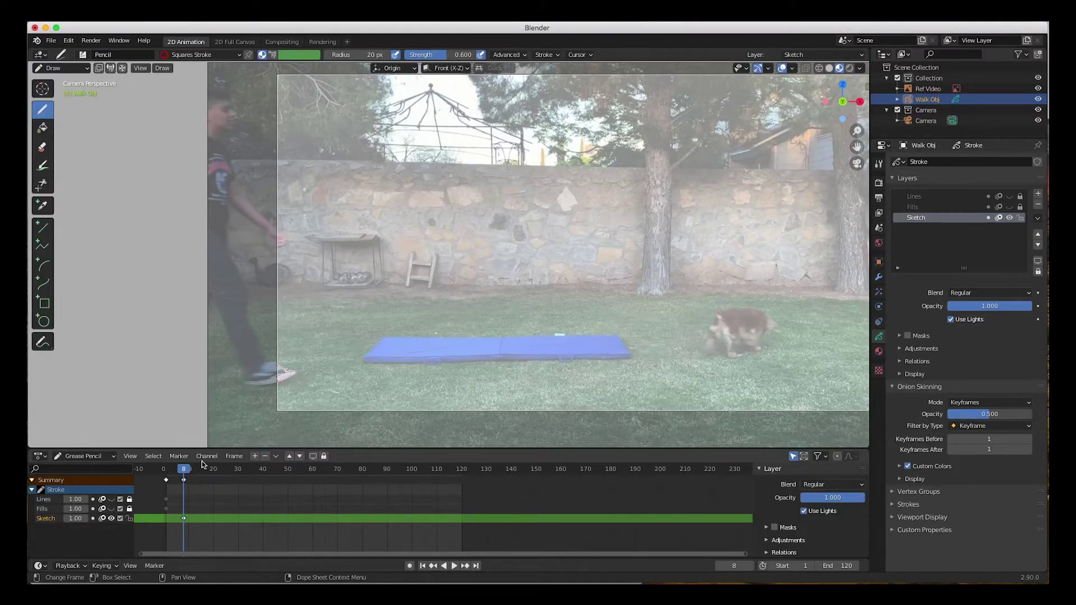
Step: At frame 11, trace the parts of the walker's front shoe, lower leg and arm that are inside the camera frame
key("Right")
key("Right")
key("Right")
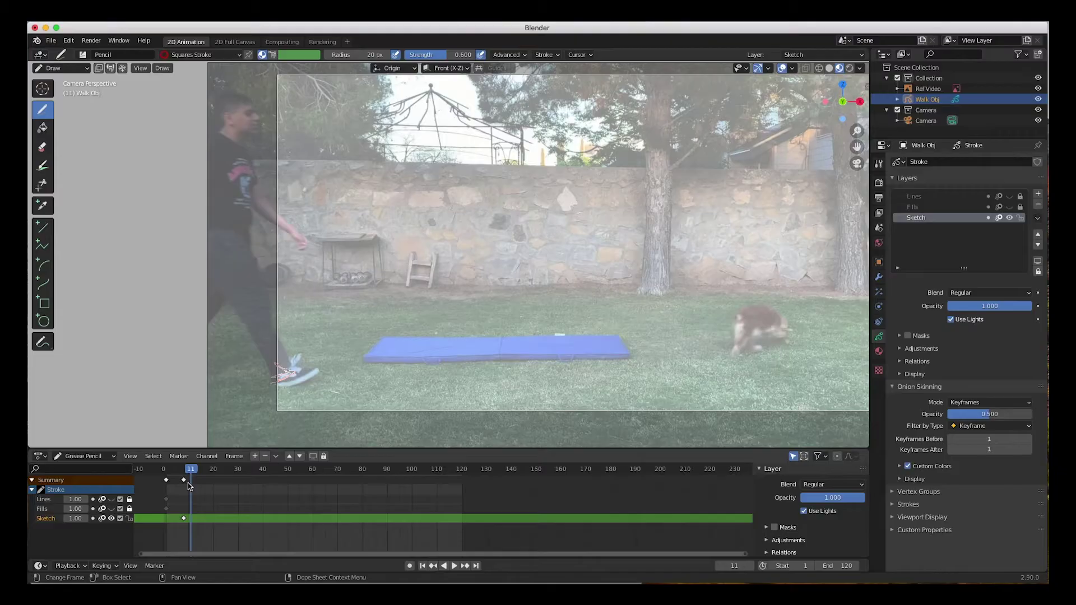
left_click_drag(276, 381, 285, 379)
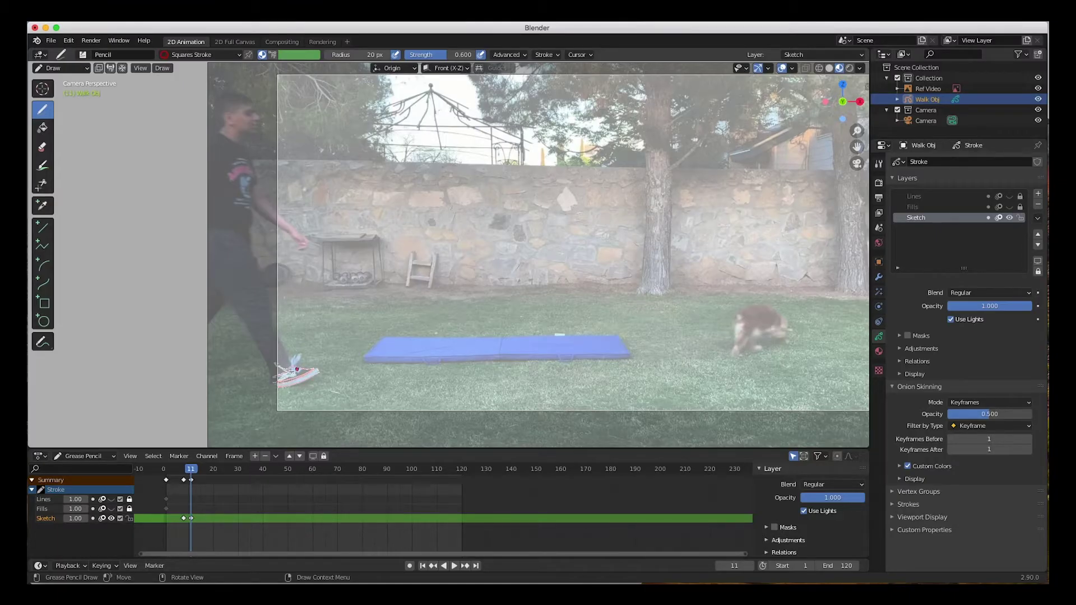
left_click_drag(293, 361, 278, 337)
left_click_drag(277, 226, 292, 225)
Step: At frame 14, trace the walker's front leg and shoe on the Sketch layer
key("Right")
key("Right")
key("Right")
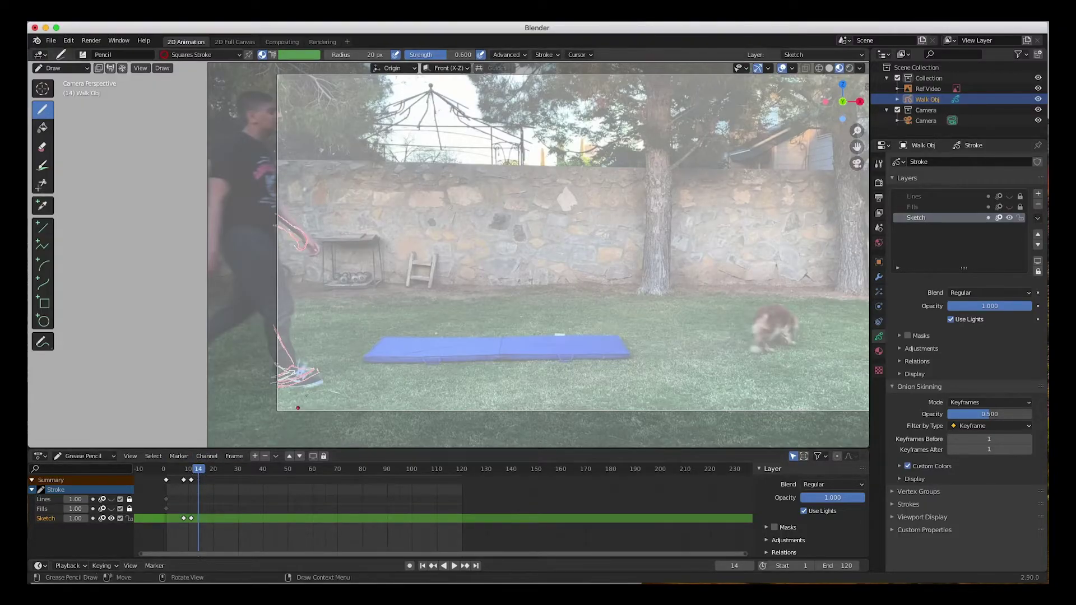
mouse_move(277, 262)
left_mouse_down()
mouse_move(293, 362)
mouse_move(317, 373)
left_mouse_up()
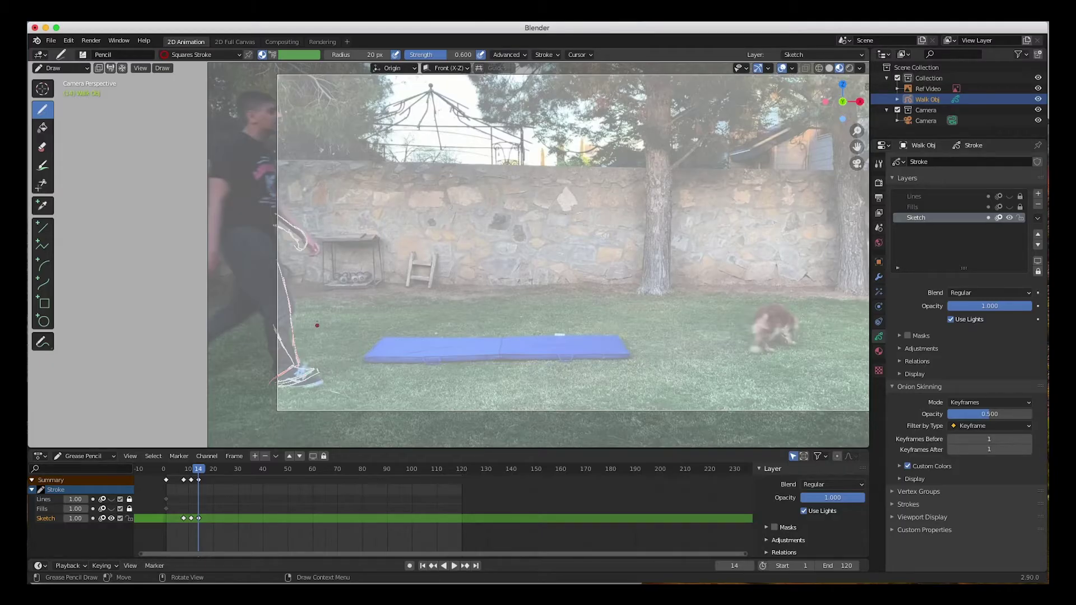
Step: Turn off onion skinning for the Sketch layer and trace the walker's remaining leg line, chest edge and forward arm at frame 14
left_click(998, 218)
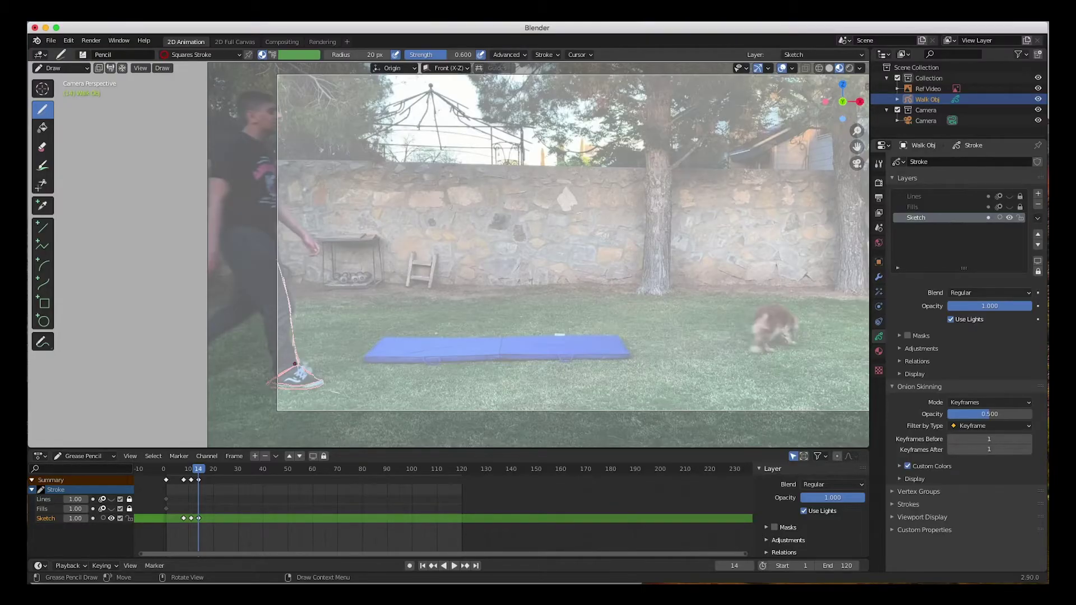
left_click_drag(293, 333, 286, 287)
mouse_move(275, 159)
left_mouse_down()
mouse_move(273, 232)
mouse_move(300, 236)
left_mouse_up()
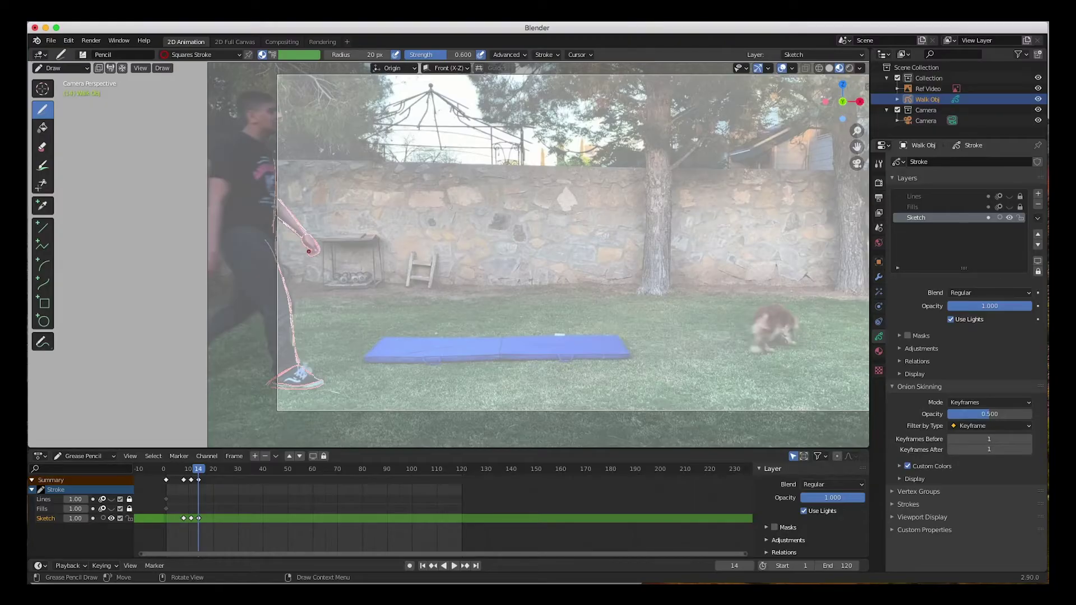
Step: At frame 17, trace the walker's standing leg and shoe
key("Right")
key("Right")
key("Right")
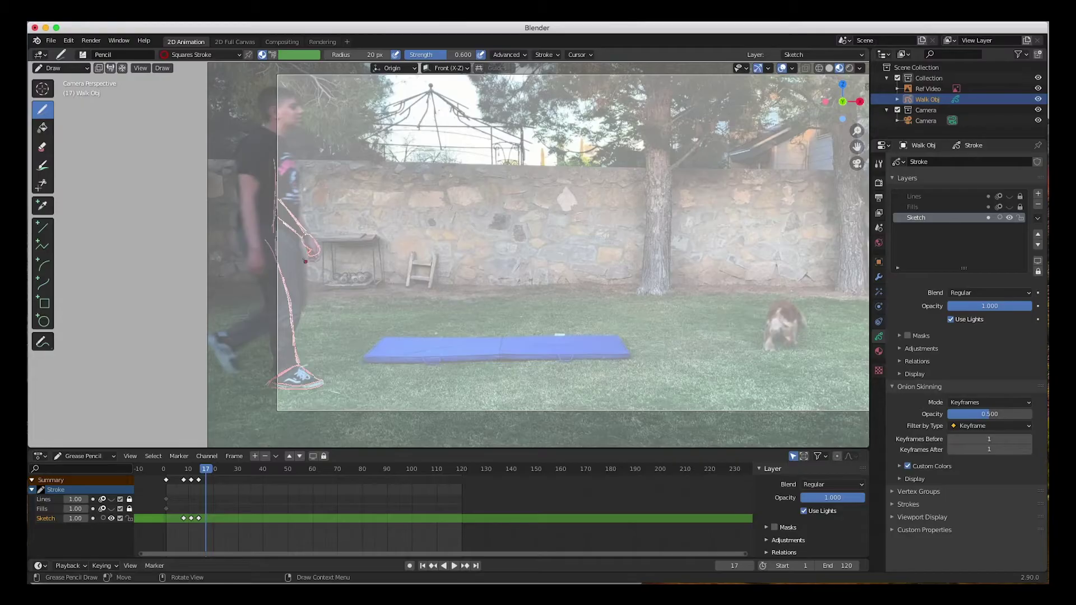
left_click_drag(297, 250, 303, 281)
mouse_move(295, 236)
left_mouse_down()
mouse_move(296, 360)
mouse_move(316, 377)
mouse_move(284, 386)
left_mouse_up()
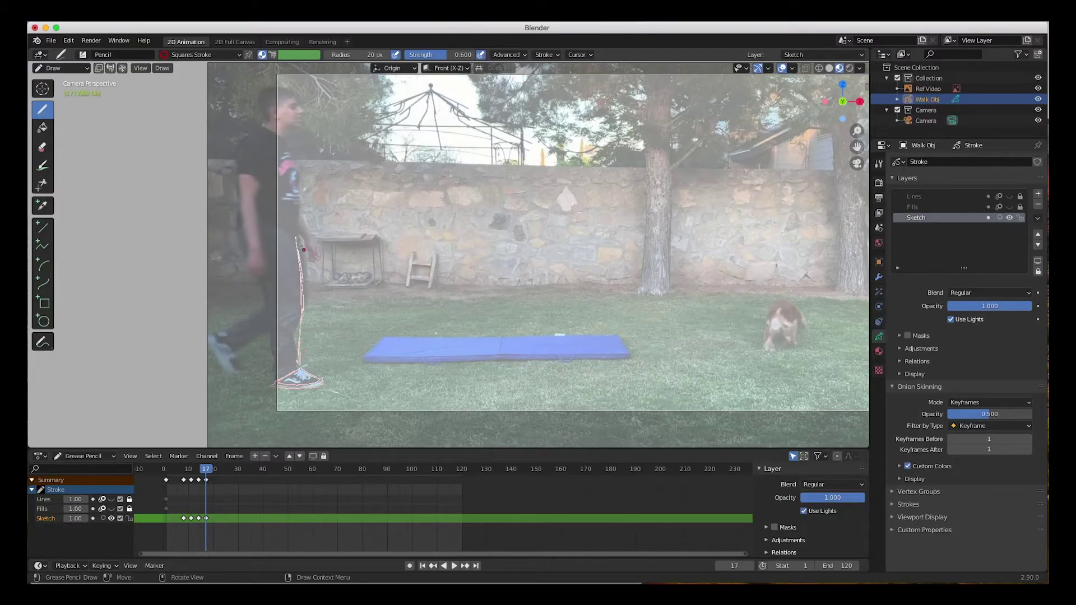
Step: Trace the walker's waist, chest, head and forward hand at frame 17, redrawing the first head stroke
mouse_move(265, 224)
left_mouse_down()
mouse_move(297, 236)
mouse_move(289, 147)
left_mouse_up()
left_click_drag(283, 84, 305, 111)
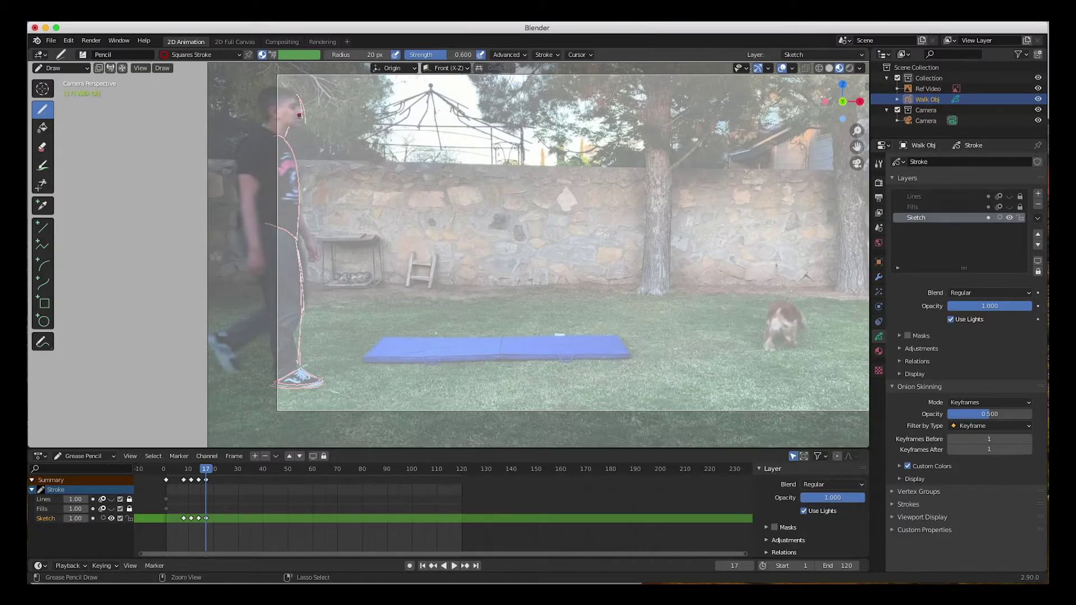
key("ctrl+z")
mouse_move(297, 97)
left_mouse_down()
mouse_move(303, 123)
mouse_move(291, 129)
left_mouse_up()
mouse_move(295, 90)
left_mouse_down()
mouse_move(278, 87)
mouse_move(261, 115)
left_mouse_up()
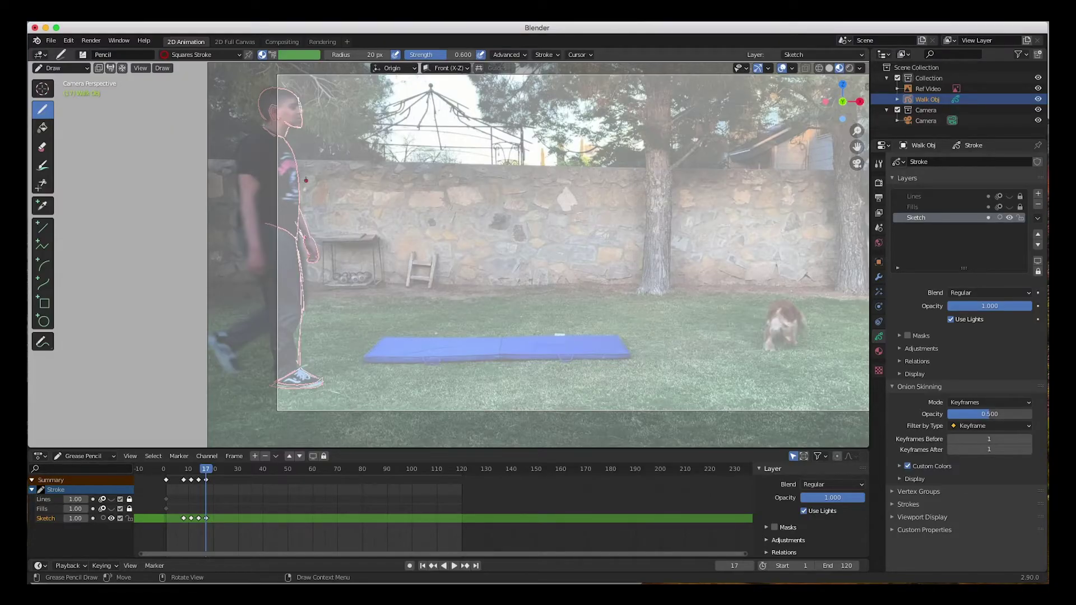
Step: At frame 20, trace the walker's standing leg and shoe, the raised bent leg and the waistline
key("Right")
key("Right")
key("Right")
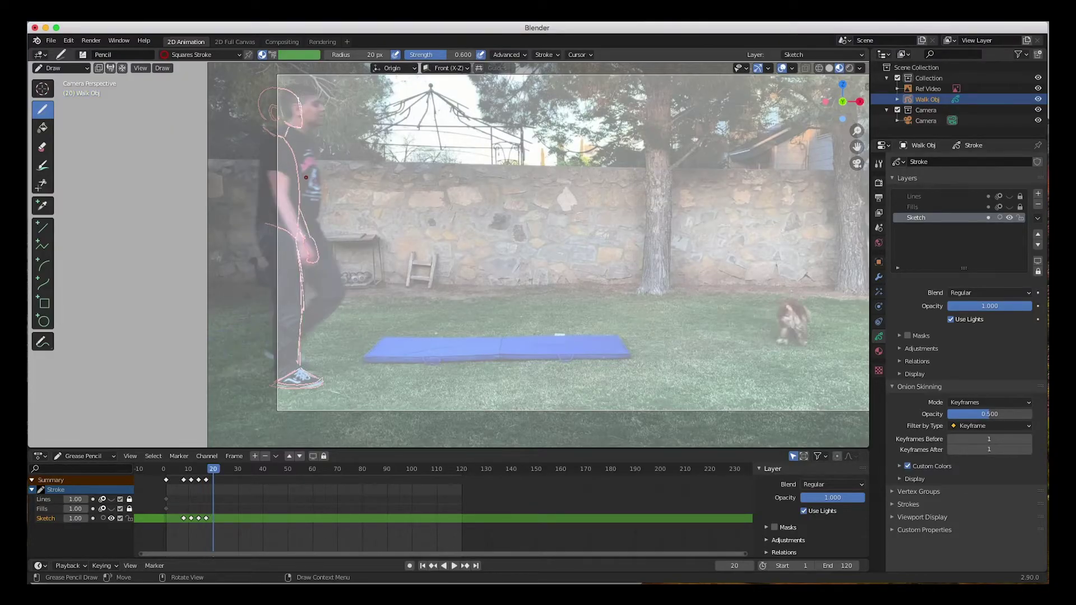
left_click_drag(295, 241, 298, 364)
left_click_drag(301, 323, 302, 341)
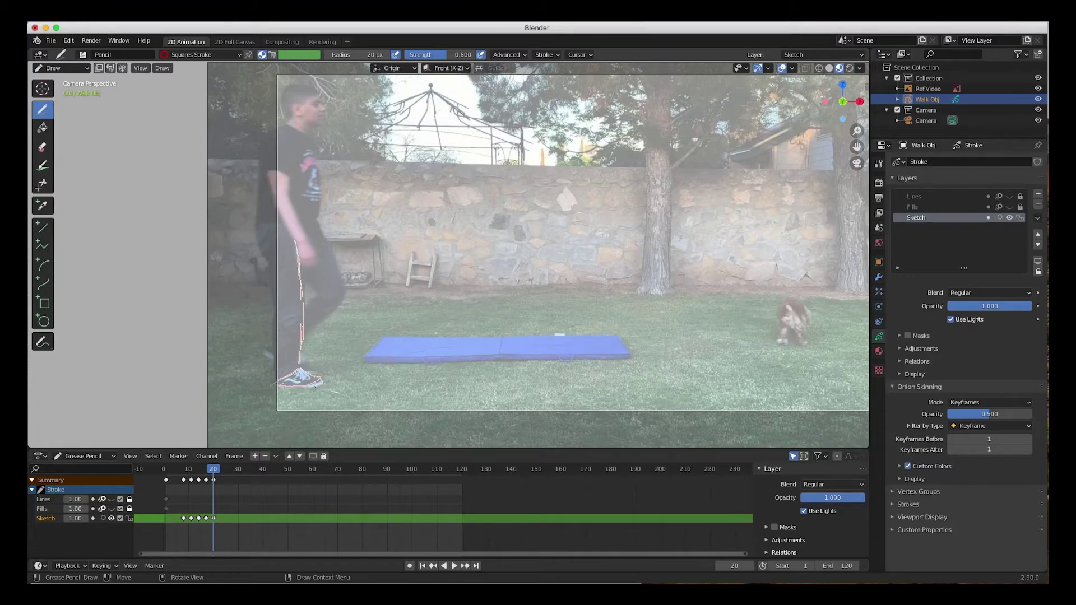
mouse_move(309, 368)
left_mouse_down()
mouse_move(300, 359)
mouse_move(312, 330)
mouse_move(343, 300)
mouse_move(308, 284)
mouse_move(333, 263)
mouse_move(320, 227)
mouse_move(254, 224)
left_mouse_up()
Step: Trace the walker's near arm and hand, chest, neck and head at frame 20
left_click_drag(266, 174, 277, 207)
left_click_drag(296, 161, 288, 192)
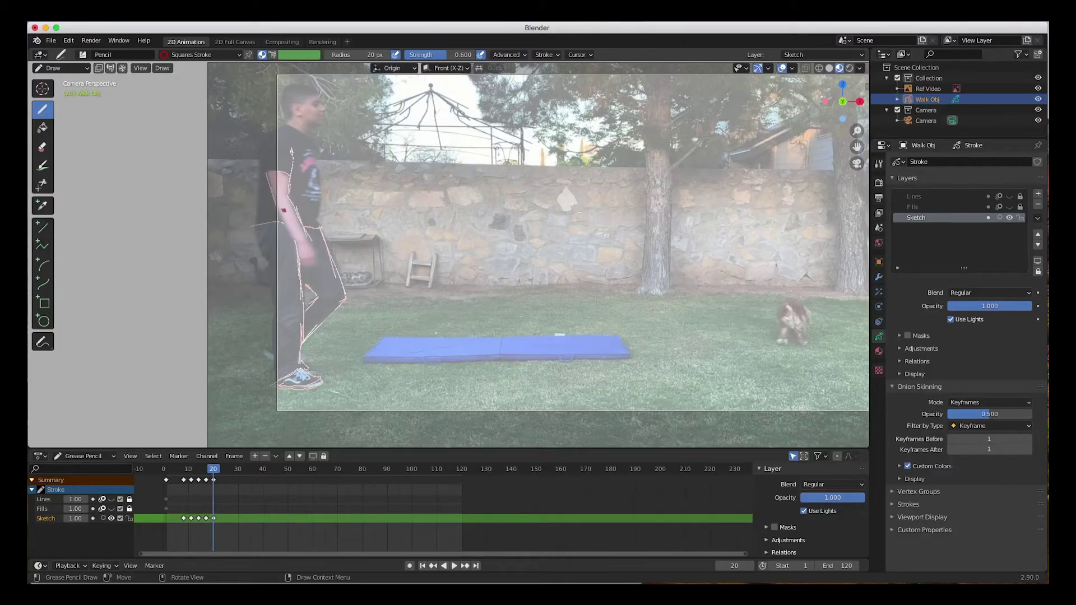
left_click_drag(308, 239, 316, 265)
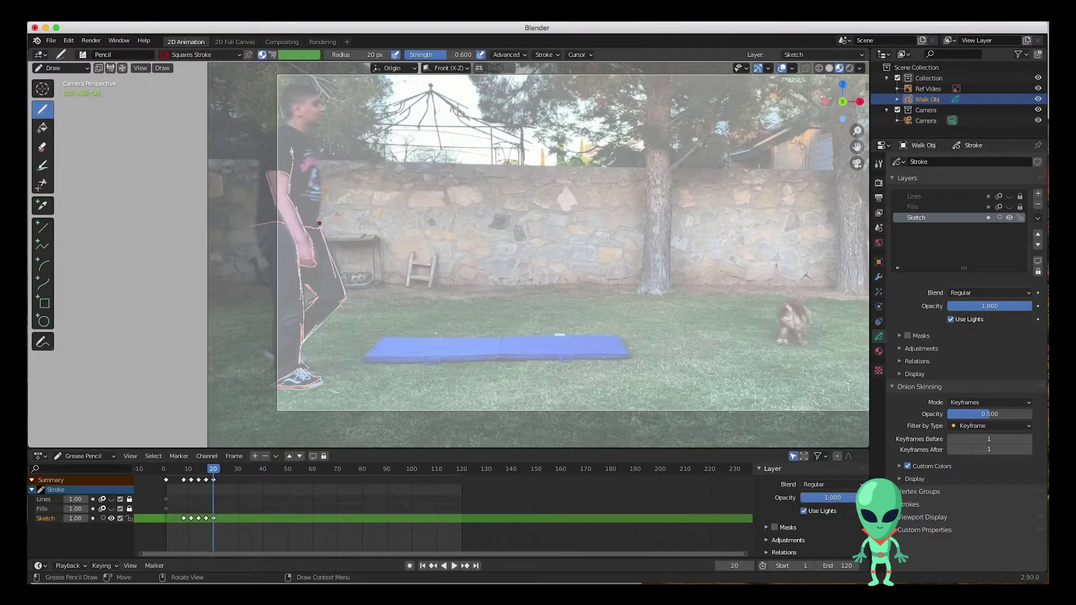
left_click_drag(320, 215, 311, 146)
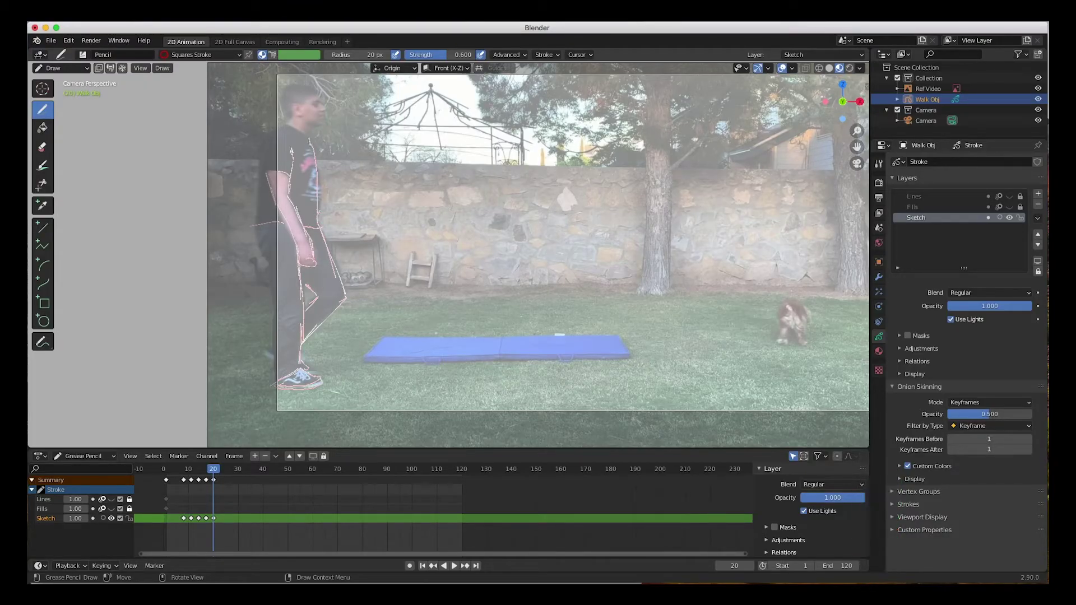
mouse_move(283, 126)
left_mouse_down()
mouse_move(322, 105)
mouse_move(314, 128)
left_mouse_up()
left_click_drag(319, 101, 317, 108)
Step: At frame 23, trace the walker's forward-swinging leg, standing leg and both shoes
key("Right")
key("Right")
key("Right")
mouse_move(369, 307)
left_mouse_down()
mouse_move(364, 360)
mouse_move(338, 375)
left_mouse_up()
left_click_drag(358, 261, 371, 311)
left_click_drag(328, 275, 339, 295)
left_click_drag(366, 364, 392, 370)
left_click_drag(339, 376, 385, 374)
left_click_drag(333, 248, 301, 368)
left_click_drag(286, 279, 272, 364)
mouse_move(302, 371)
left_mouse_down()
mouse_move(322, 384)
mouse_move(313, 389)
left_mouse_up()
Step: Trace the walker's hip, back, chest, near arm, waistline and head at frame 23
left_click_drag(286, 277, 278, 245)
left_click_drag(311, 126, 279, 196)
left_click_drag(312, 127, 339, 213)
mouse_move(318, 148)
left_mouse_down()
mouse_move(334, 226)
mouse_move(354, 233)
left_mouse_up()
left_click_drag(278, 222, 339, 237)
left_click_drag(337, 238, 340, 255)
mouse_move(338, 127)
left_mouse_down()
mouse_move(330, 142)
mouse_move(336, 127)
left_mouse_up()
Step: At frame 26, trace both of the walker's striding legs and their shoes
key("Right")
key("Right")
key("Right")
left_click_drag(343, 284, 415, 353)
left_click_drag(371, 247, 445, 349)
left_click_drag(359, 250, 307, 365)
left_click_drag(303, 268, 279, 375)
mouse_move(278, 375)
left_mouse_down()
mouse_move(301, 371)
mouse_move(323, 386)
left_mouse_up()
Step: Trace the walker's waistline, back, chest, near arm and hand, and head at frame 26
left_click_drag(364, 228, 375, 266)
left_click_drag(298, 229, 365, 241)
left_click_drag(333, 130, 298, 259)
left_click_drag(357, 150, 362, 205)
mouse_move(317, 160)
left_mouse_down()
mouse_move(339, 205)
mouse_move(380, 238)
left_mouse_up()
mouse_move(365, 209)
left_mouse_down()
mouse_move(403, 250)
mouse_move(388, 255)
left_mouse_up()
mouse_move(335, 130)
left_mouse_down()
mouse_move(357, 151)
mouse_move(371, 106)
mouse_move(336, 124)
left_mouse_up()
left_click_drag(342, 109, 348, 117)
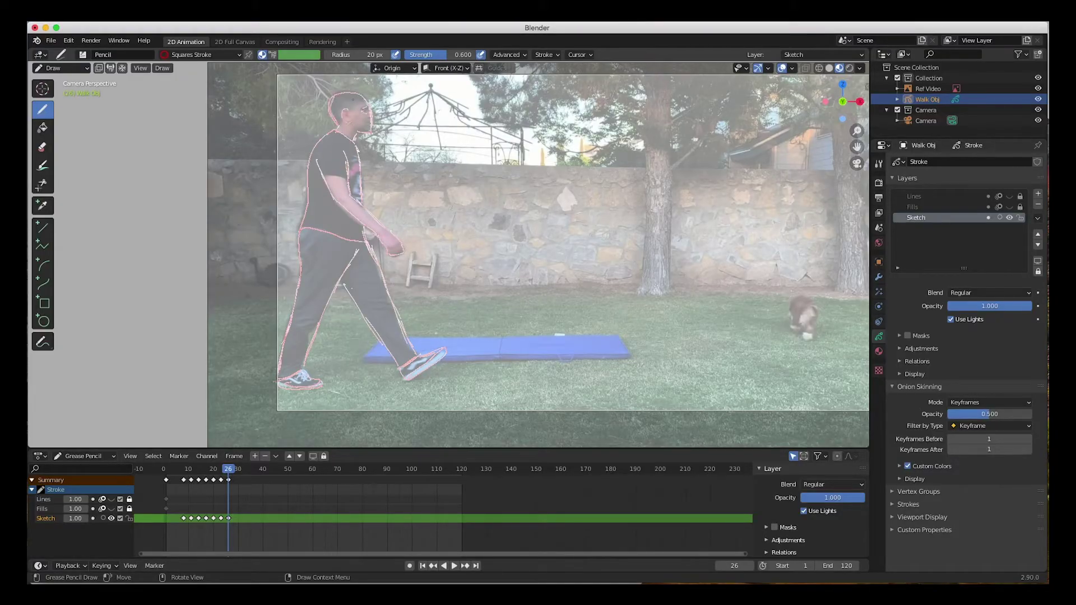
Step: At frame 29, trace both of the walker's legs and their shoes
key("Right")
key("Right")
key("Right")
left_click_drag(392, 232, 430, 366)
left_click_drag(369, 284, 408, 385)
left_click_drag(382, 257, 310, 363)
left_click_drag(331, 228, 281, 369)
left_click_drag(445, 379, 413, 389)
left_click_drag(456, 367, 408, 376)
mouse_move(305, 374)
left_mouse_down()
mouse_move(282, 369)
mouse_move(283, 379)
left_mouse_up()
Step: Trace the walker's waistline, back, chest, near arm and head at frame 29
left_click_drag(394, 242, 331, 231)
mouse_move(331, 227)
left_mouse_down()
mouse_move(360, 129)
mouse_move(386, 199)
left_mouse_up()
mouse_move(371, 160)
left_mouse_down()
mouse_move(374, 195)
mouse_move(361, 202)
left_mouse_up()
left_click_drag(375, 195, 403, 227)
mouse_move(361, 203)
left_mouse_down()
mouse_move(402, 242)
mouse_move(427, 247)
left_mouse_up()
mouse_move(380, 139)
left_mouse_down()
mouse_move(394, 114)
mouse_move(361, 126)
mouse_move(373, 124)
left_mouse_up()
left_click_drag(386, 114, 395, 116)
Step: At frame 32, trace the walker's standing leg, trailing leg and both shoes
key("Right")
key("Right")
key("Right")
left_click_drag(403, 291, 405, 374)
mouse_move(410, 267)
left_mouse_down()
mouse_move(386, 319)
mouse_move(432, 381)
left_mouse_up()
left_click_drag(361, 229, 311, 342)
left_click_drag(386, 320, 328, 361)
mouse_move(410, 386)
left_mouse_down()
mouse_move(431, 386)
mouse_move(409, 370)
left_mouse_up()
left_click_drag(309, 343, 324, 386)
left_click_drag(305, 344, 312, 379)
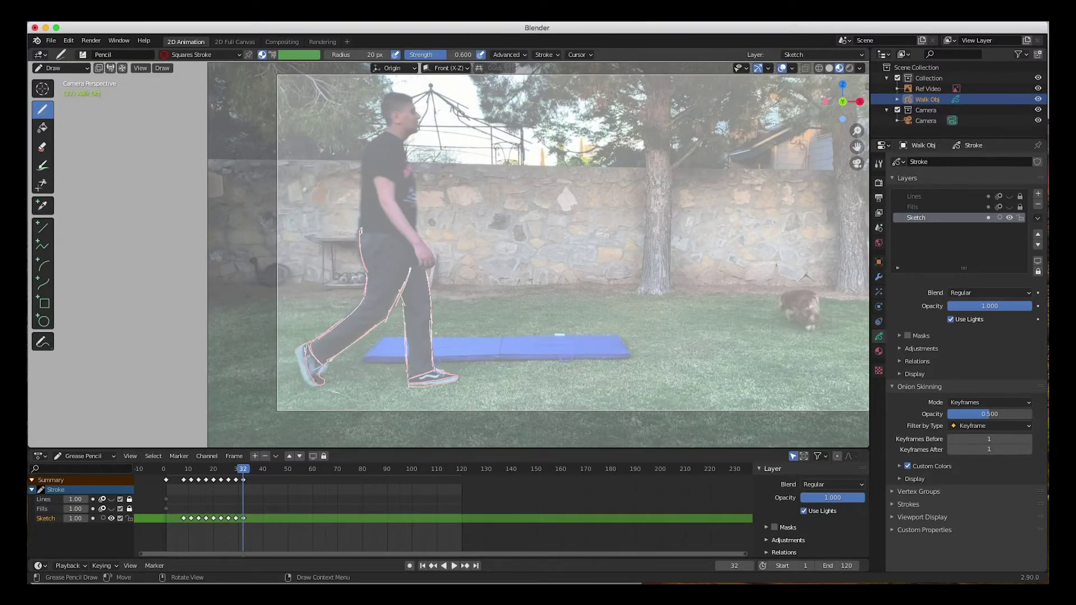
Step: Trace the walker's waistline, torso, near arm and head at frame 32
left_click_drag(410, 246, 360, 234)
mouse_move(360, 229)
left_mouse_down()
mouse_move(387, 134)
mouse_move(414, 230)
left_mouse_up()
left_click_drag(398, 157, 396, 199)
mouse_move(369, 160)
left_mouse_down()
mouse_move(381, 204)
mouse_move(432, 255)
left_mouse_up()
mouse_move(433, 256)
left_mouse_down()
mouse_move(418, 266)
mouse_move(381, 202)
left_mouse_up()
mouse_move(398, 94)
left_mouse_down()
mouse_move(392, 132)
mouse_move(405, 136)
left_mouse_up()
left_click_drag(394, 114, 397, 124)
Step: At frame 35, trace the walker's standing leg, bent trailing leg and both shoes
key("Right")
key("Right")
key("Right")
left_click_drag(436, 242, 431, 320)
left_click_drag(431, 320, 377, 355)
left_click_drag(411, 301, 360, 338)
mouse_move(345, 340)
left_mouse_down()
mouse_move(354, 385)
mouse_move(371, 357)
left_mouse_up()
left_click_drag(350, 340, 364, 374)
left_click_drag(412, 337, 408, 382)
mouse_move(434, 332)
left_mouse_down()
mouse_move(435, 370)
mouse_move(412, 381)
left_mouse_up()
left_click_drag(408, 384, 452, 381)
Step: Trace the walker's near arm, chest, back, neck and head at frame 35
left_click_drag(395, 152, 394, 195)
mouse_move(416, 157)
left_mouse_down()
mouse_move(409, 198)
mouse_move(422, 274)
left_mouse_up()
mouse_move(395, 196)
left_mouse_down()
mouse_move(413, 244)
mouse_move(380, 233)
left_mouse_up()
mouse_move(408, 128)
left_mouse_down()
mouse_move(387, 146)
mouse_move(382, 239)
left_mouse_up()
mouse_move(425, 140)
left_mouse_down()
mouse_move(437, 241)
mouse_move(412, 301)
left_mouse_up()
mouse_move(409, 129)
left_mouse_down()
mouse_move(425, 139)
mouse_move(440, 128)
mouse_move(408, 120)
left_mouse_up()
left_click_drag(416, 109, 421, 120)
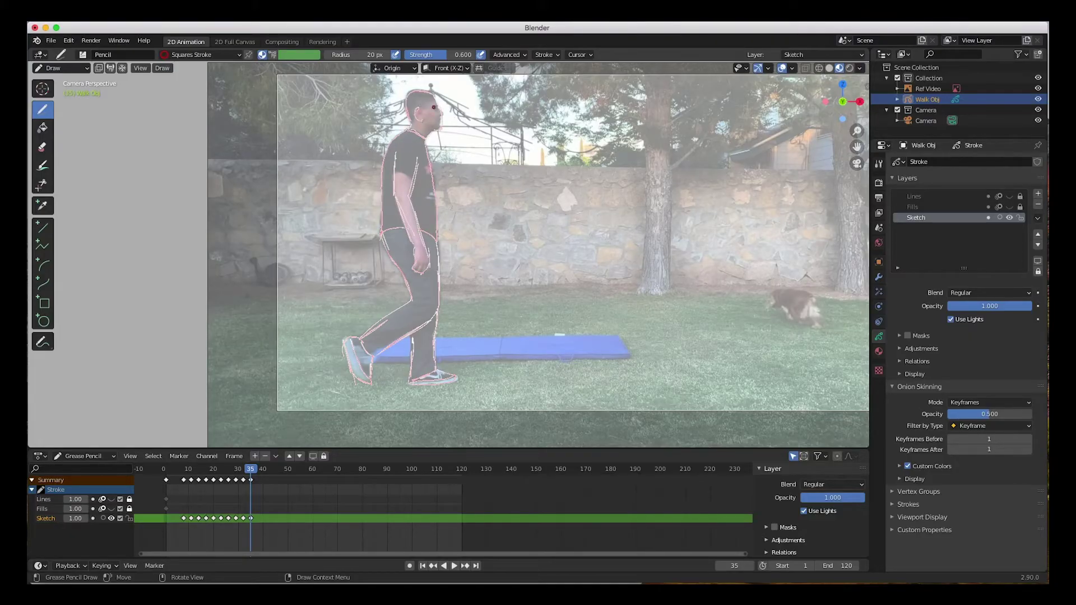
Step: At frame 38, trace the walker's bent swinging leg, standing leg and both shoes
key("Right")
key("Right")
key("Right")
left_click_drag(479, 297, 436, 358)
left_click_drag(430, 271, 450, 294)
left_click_drag(450, 294, 406, 354)
left_click_drag(455, 232, 480, 289)
left_click_drag(409, 354, 433, 359)
left_click_drag(436, 361, 458, 380)
left_click_drag(409, 383, 435, 385)
left_click_drag(416, 344, 415, 271)
Step: Trace the walker's waistline, head, torso and near arm at frame 38
mouse_move(433, 223)
left_mouse_down()
mouse_move(404, 241)
mouse_move(455, 231)
left_mouse_up()
left_click_drag(449, 113, 441, 119)
left_click_drag(437, 156, 432, 179)
mouse_move(412, 172)
left_mouse_down()
mouse_move(430, 180)
mouse_move(411, 175)
left_mouse_up()
left_click_drag(425, 199, 427, 264)
Step: At frame 41, trace the walker's chest, near arm, both legs and the leading shoe
key("Right")
key("Right")
key("Right")
left_click_drag(469, 143, 475, 229)
mouse_move(475, 229)
left_mouse_down()
mouse_move(502, 362)
mouse_move(477, 376)
left_mouse_up()
left_click_drag(477, 375, 479, 299)
mouse_move(477, 299)
left_mouse_down()
mouse_move(442, 259)
mouse_move(426, 191)
left_mouse_up()
mouse_move(427, 183)
left_mouse_down()
mouse_move(444, 137)
mouse_move(419, 361)
mouse_move(432, 373)
left_mouse_up()
left_click_drag(477, 378, 516, 380)
left_click_drag(477, 382, 522, 384)
Step: Trace the walker's far forearm at frame 41, then try a head outline and undo it
left_click_drag(476, 201, 507, 226)
left_click_drag(476, 215, 496, 224)
left_click_drag(455, 130, 478, 92)
key("ctrl+z")
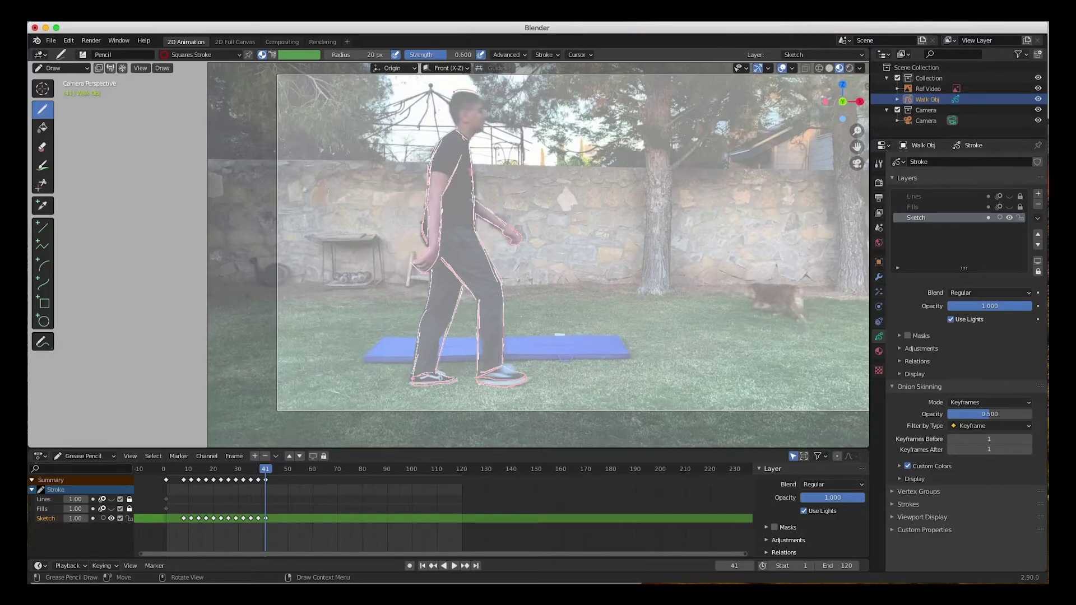
Step: At frame 44, trace both of the walker's striding legs and their shoes
key("Right")
key("Right")
key("Right")
left_click_drag(497, 238, 546, 358)
mouse_move(461, 268)
left_mouse_down()
mouse_move(529, 382)
mouse_move(569, 363)
left_mouse_up()
left_click_drag(546, 359, 570, 361)
left_click_drag(426, 331, 448, 276)
left_click_drag(476, 292, 439, 370)
Step: Trace the walker's waistline, back, near arm and head at frame 44, keeping the camera view
mouse_move(447, 247)
left_mouse_down()
mouse_move(477, 135)
mouse_move(497, 236)
left_mouse_up()
middle_click_drag(497, 236, 475, 223)
key("KP_0")
left_click_drag(448, 236, 495, 236)
left_click_drag(480, 160, 448, 232)
left_click_drag(471, 188, 460, 257)
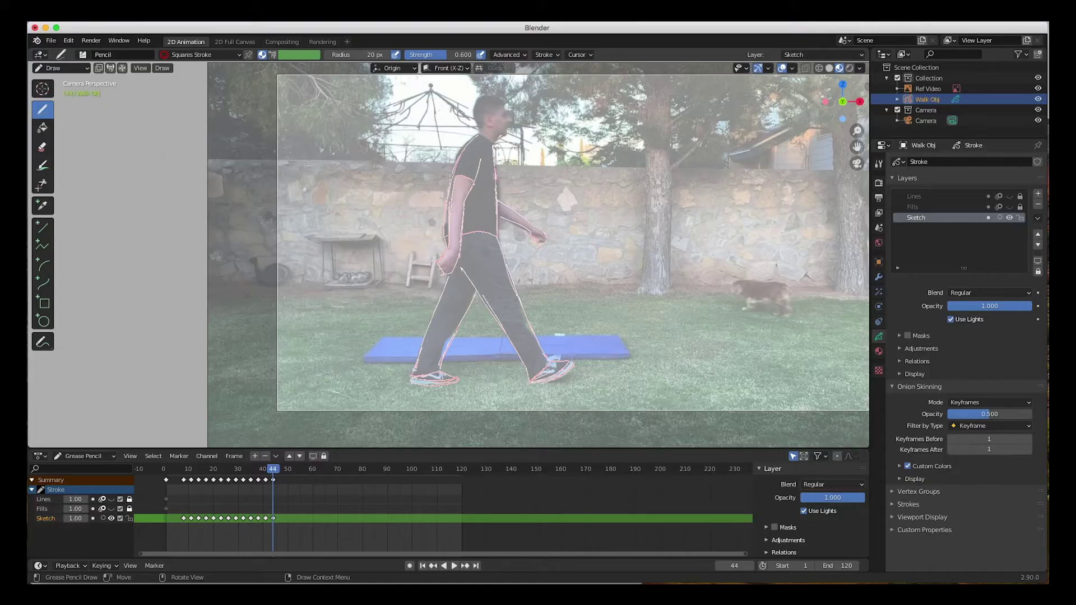
left_click_drag(507, 103, 476, 128)
left_click_drag(486, 114, 491, 127)
Step: At frame 47, trace the walker's waistline, both legs and the leading shoe
key("Right")
key("Right")
key("Right")
left_click_drag(524, 233, 552, 369)
left_click_drag(520, 311, 530, 371)
left_click_drag(491, 272, 519, 315)
left_click_drag(493, 230, 524, 233)
left_click_drag(473, 232, 476, 253)
mouse_move(501, 288)
left_mouse_down()
mouse_move(446, 371)
mouse_move(419, 363)
left_mouse_up()
left_click_drag(531, 374, 575, 377)
left_click_drag(576, 380, 531, 383)
Step: Trace the walker's chest, back and arms at frame 47
mouse_move(523, 230)
left_mouse_down()
mouse_move(516, 148)
mouse_move(499, 136)
left_mouse_up()
left_click_drag(499, 137, 473, 230)
mouse_move(481, 179)
left_mouse_down()
mouse_move(499, 180)
mouse_move(492, 215)
left_mouse_up()
left_click_drag(485, 161, 475, 275)
mouse_move(498, 125)
left_mouse_down()
mouse_move(528, 132)
mouse_move(491, 144)
mouse_move(545, 234)
left_mouse_up()
Step: At frame 50, trace the walker's standing leg and shoe, trailing leg, torso, near arm and head
key("Right")
key("Right")
key("Right")
mouse_move(531, 225)
left_mouse_down()
mouse_move(545, 236)
mouse_move(554, 367)
left_mouse_up()
left_click_drag(533, 315, 534, 378)
left_click_drag(534, 379, 551, 368)
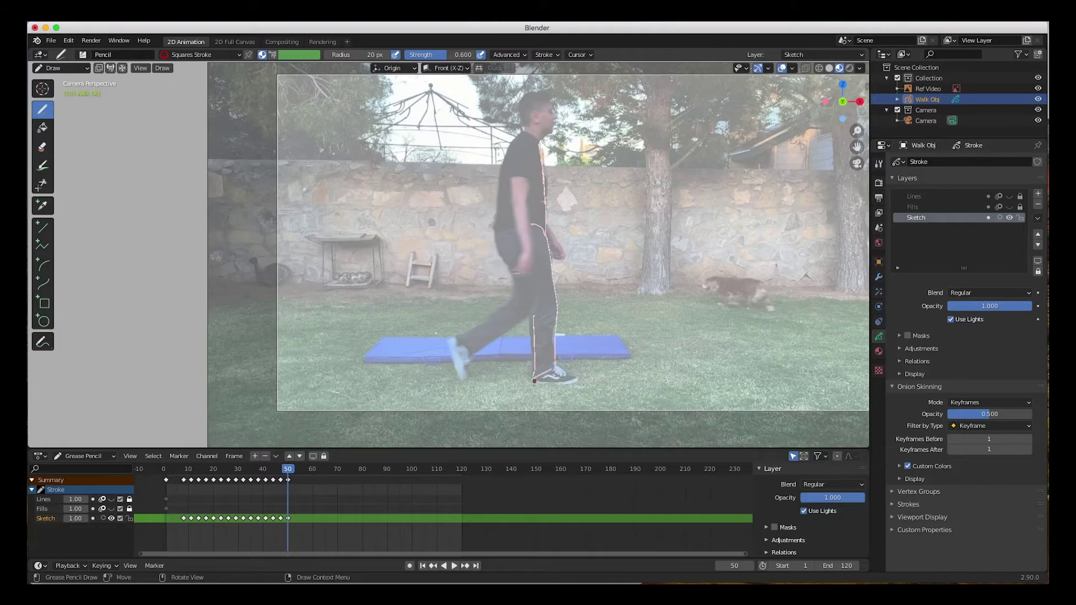
mouse_move(543, 246)
left_mouse_down()
mouse_move(517, 325)
mouse_move(500, 159)
mouse_move(547, 132)
left_mouse_up()
mouse_move(526, 173)
left_mouse_down()
mouse_move(531, 252)
mouse_move(508, 268)
left_mouse_up()
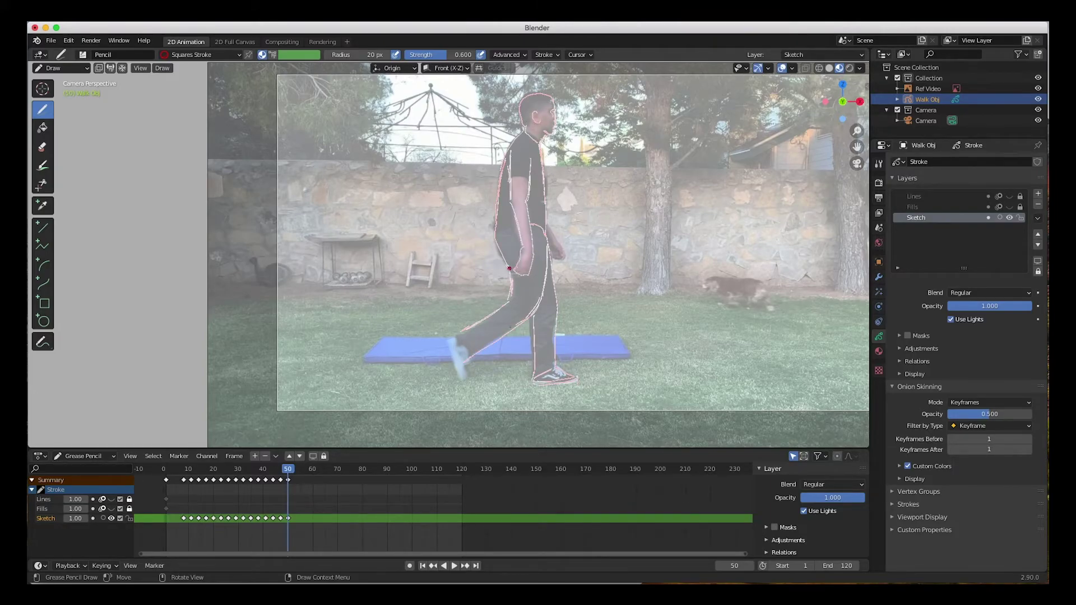
Step: At frame 53, trace the walker's full figure, including head, torso, near arm, legs and shoes
key("Right")
key("Right")
key("Right")
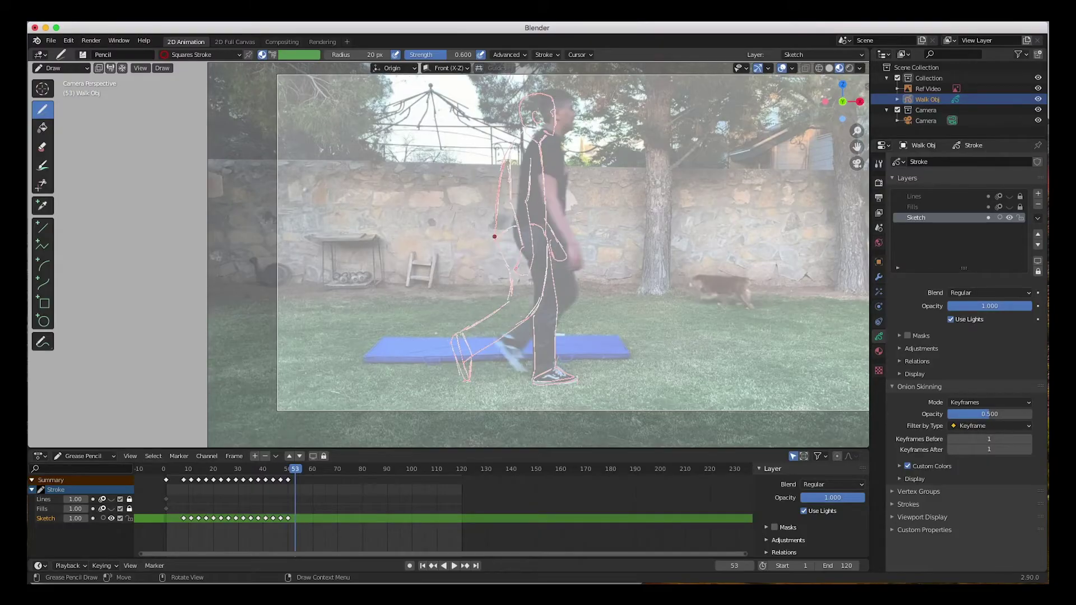
mouse_move(559, 141)
left_mouse_down()
mouse_move(529, 283)
mouse_move(577, 296)
left_mouse_up()
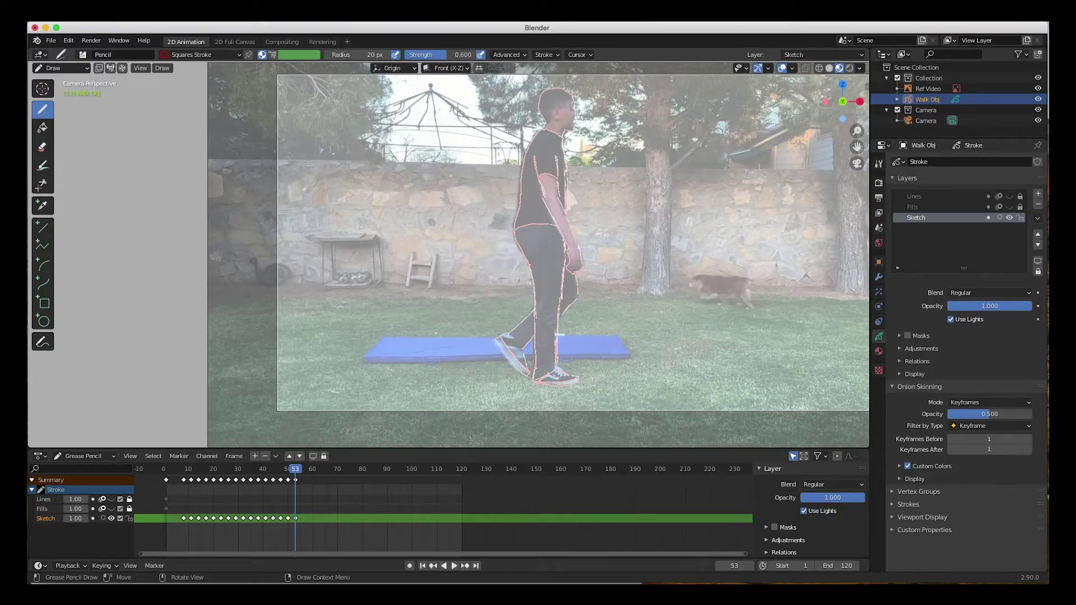
Step: At frame 56, trace the walker's legs, back, chest, near arm, head and waistline
key("Right")
key("Right")
key("Right")
left_click_drag(537, 242, 540, 190)
mouse_move(580, 148)
left_mouse_down()
mouse_move(585, 201)
mouse_move(622, 255)
left_mouse_up()
left_click_drag(566, 130, 593, 97)
left_click_drag(580, 225, 532, 228)
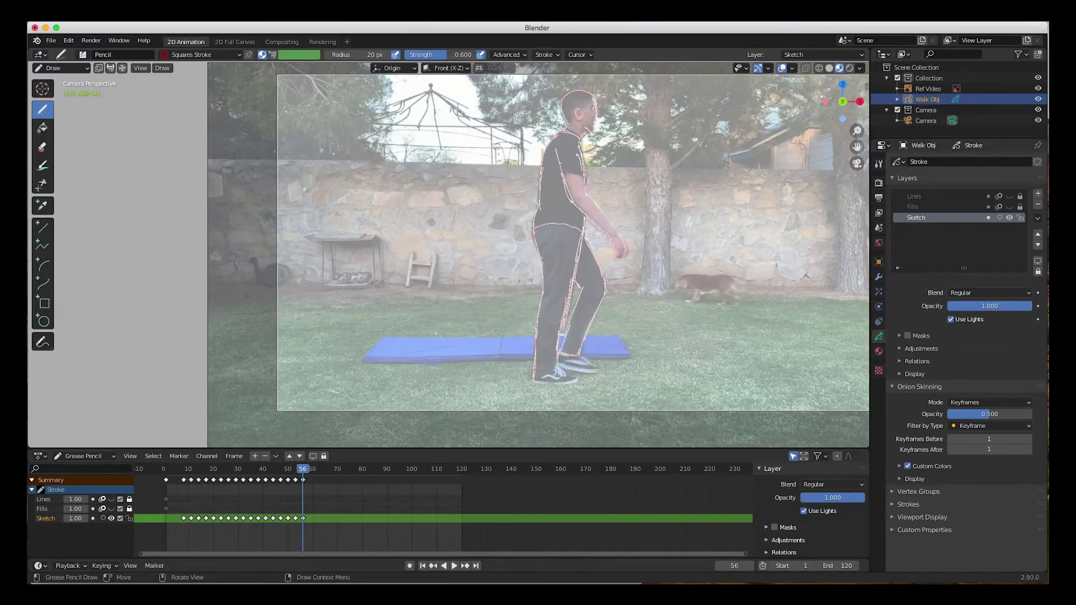
Step: At frame 59, trace the walker's striding legs, shoes, torso, arms and head
key("Right")
key("Right")
key("Right")
left_click_drag(603, 242, 636, 354)
left_click_drag(588, 285, 619, 368)
left_click_drag(603, 231, 559, 367)
mouse_move(559, 268)
left_mouse_down()
mouse_move(533, 377)
mouse_move(584, 132)
mouse_move(580, 204)
mouse_move(646, 241)
left_mouse_up()
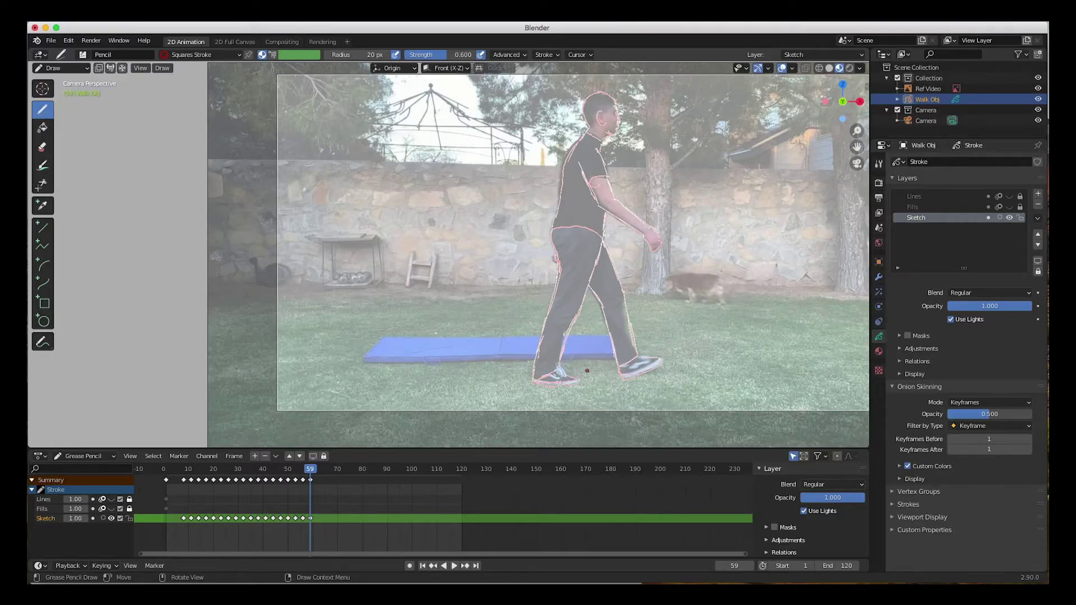
Step: At frame 62, trace the walker's sleeve, near arm, chest, waistline and back
key("Right")
key("Right")
key("Right")
left_click_drag(610, 180, 629, 178)
left_click_drag(611, 183, 630, 180)
mouse_move(612, 185)
left_mouse_down()
mouse_move(622, 210)
mouse_move(671, 233)
left_mouse_up()
mouse_move(622, 210)
left_mouse_down()
mouse_move(668, 244)
mouse_move(623, 245)
left_mouse_up()
left_click_drag(577, 236, 623, 245)
left_click_drag(589, 150, 581, 263)
Step: Trace both of the walker's striding legs and the leading shoe at frame 62
left_click_drag(624, 245, 586, 320)
left_click_drag(583, 262, 534, 373)
left_click_drag(589, 319, 563, 365)
left_click_drag(607, 291, 641, 363)
left_click_drag(626, 245, 665, 357)
left_click_drag(646, 379, 680, 363)
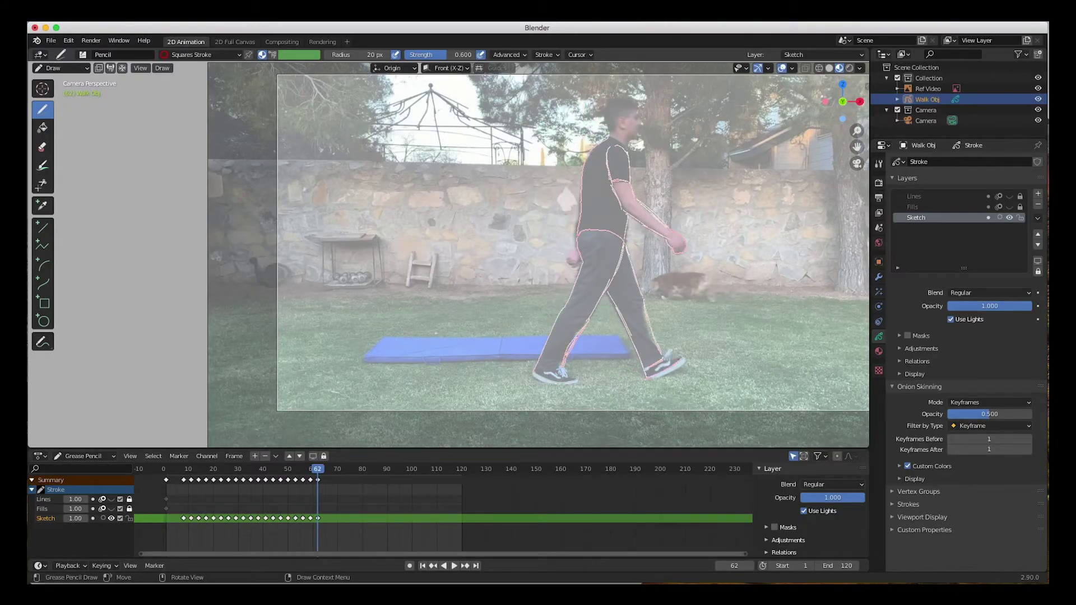
Step: Trace the trailing shoe of the walker at frame 62
left_click_drag(563, 367, 534, 372)
left_click_drag(543, 377, 575, 382)
Step: At frame 65, trace the walker's striding legs, shoes, torso, arms and head
key("Right")
key("Right")
key("Right")
left_click_drag(653, 225, 668, 361)
left_click_drag(631, 297, 649, 376)
left_click_drag(652, 260, 614, 316)
mouse_move(611, 305)
left_mouse_down()
mouse_move(604, 231)
mouse_move(627, 137)
mouse_move(679, 232)
left_mouse_up()
left_click_drag(627, 167, 639, 207)
left_click_drag(600, 305, 571, 372)
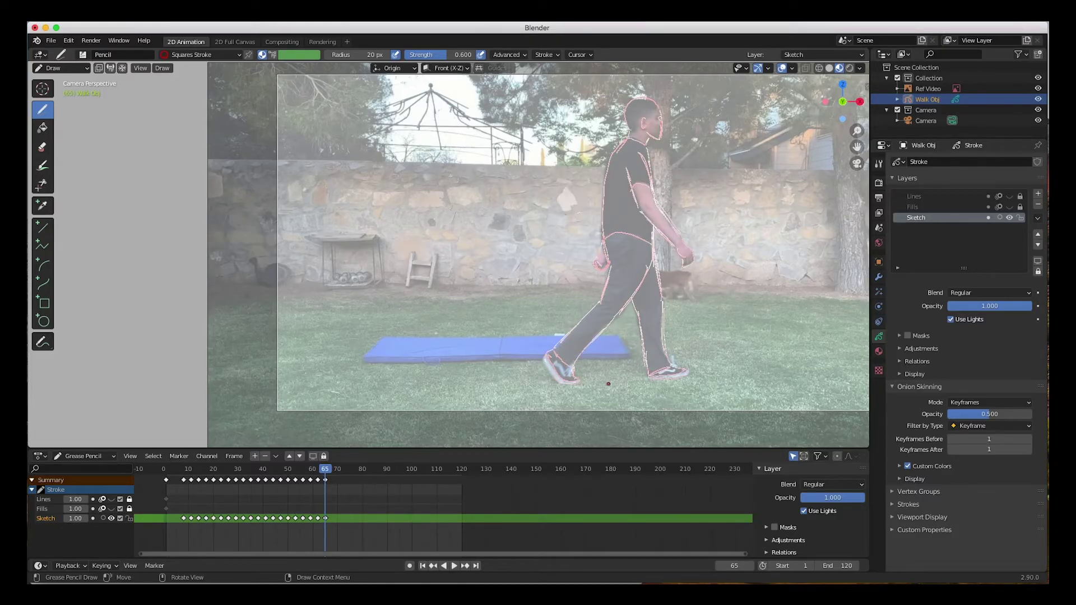
Step: At frame 68, trace the walker's chest, supporting leg, back and waistline
key("Right")
key("Right")
key("Right")
left_click_drag(673, 152, 674, 214)
left_click_drag(667, 234, 623, 238)
mouse_move(648, 135)
left_mouse_down()
mouse_move(627, 170)
mouse_move(622, 236)
left_mouse_up()
mouse_move(622, 238)
left_mouse_down()
mouse_move(651, 376)
mouse_move(673, 244)
left_mouse_up()
Step: Trace the walker's near arm, sleeve, head and raised trailing leg at frame 68
left_click_drag(654, 208, 673, 247)
mouse_move(665, 198)
left_mouse_down()
mouse_move(683, 271)
mouse_move(674, 247)
left_mouse_up()
left_click_drag(647, 163, 653, 207)
mouse_move(665, 160)
left_mouse_down()
mouse_move(666, 199)
mouse_move(665, 177)
left_mouse_up()
mouse_move(649, 134)
left_mouse_down()
mouse_move(670, 156)
mouse_move(651, 126)
left_mouse_up()
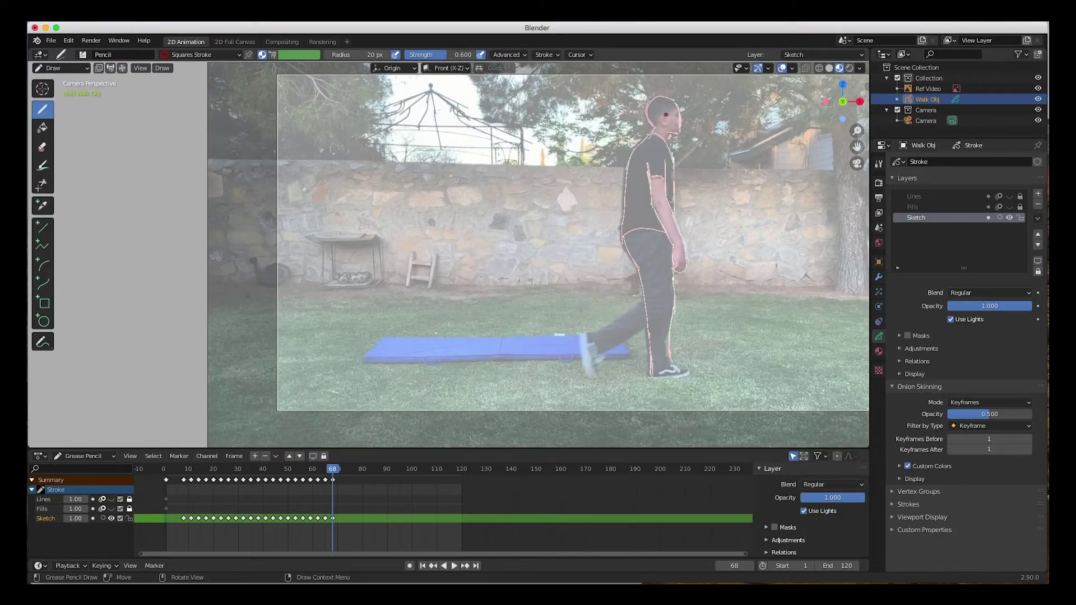
left_click_drag(643, 328, 602, 355)
left_click_drag(585, 334, 634, 303)
Step: At frame 71, trace the outlines of the walker's bent legs and back
key("Right")
key("Right")
key("Right")
left_click_drag(690, 232, 710, 299)
left_click_drag(711, 301, 660, 348)
mouse_move(627, 339)
left_mouse_down()
mouse_move(680, 298)
mouse_move(638, 222)
left_mouse_up()
left_click_drag(664, 133, 649, 322)
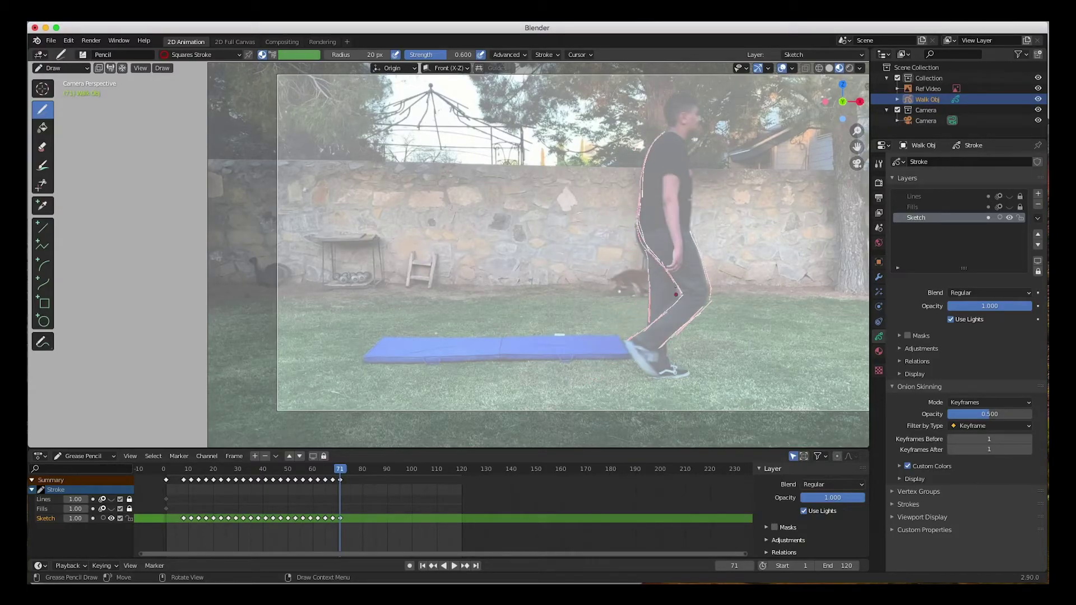
Step: Trace the walker's sleeve, near arm, chest and head at frame 71
left_click_drag(662, 156, 663, 188)
left_click_drag(682, 157, 682, 246)
mouse_move(662, 200)
left_mouse_down()
mouse_move(674, 255)
mouse_move(682, 247)
left_mouse_up()
left_click_drag(685, 144, 689, 227)
mouse_move(671, 126)
left_mouse_down()
mouse_move(689, 133)
mouse_move(735, 292)
left_mouse_up()
Step: At frame 74, trace the walker's leading leg, back and head
key("Right")
key("Right")
key("Right")
left_click_drag(735, 292, 712, 356)
left_click_drag(684, 359, 709, 296)
mouse_move(710, 295)
left_mouse_down()
mouse_move(689, 268)
mouse_move(675, 143)
left_mouse_up()
mouse_move(719, 105)
left_mouse_down()
mouse_move(687, 132)
mouse_move(681, 194)
left_mouse_up()
Step: Trace the walker's near arm, waistline and supporting rear leg at frame 74
left_click_drag(700, 165, 686, 263)
left_click_drag(675, 197, 677, 244)
mouse_move(689, 227)
left_mouse_down()
mouse_move(707, 225)
mouse_move(654, 228)
left_mouse_up()
left_click_drag(657, 247, 668, 257)
left_click_drag(659, 252, 648, 373)
left_click_drag(691, 272, 672, 355)
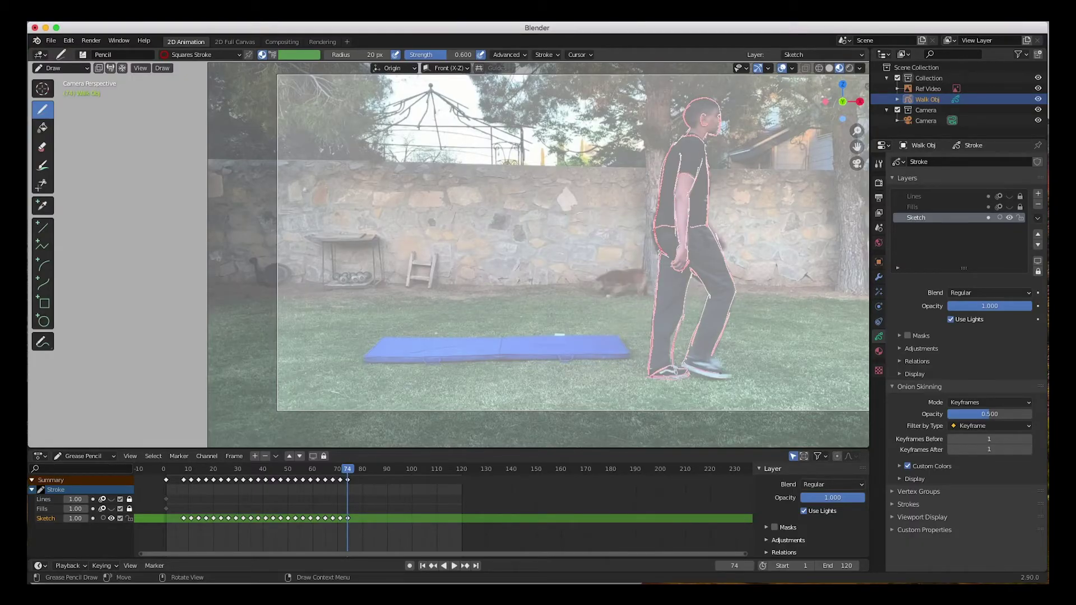
Step: At frame 77, trace the walker's chest, front waistline, both striding legs and the shoes
key("Right")
key("Right")
key("Right")
left_click_drag(727, 155, 727, 227)
left_click_drag(726, 228, 705, 231)
left_click_drag(727, 230, 765, 357)
mouse_move(745, 372)
left_mouse_down()
mouse_move(699, 268)
mouse_move(673, 365)
left_mouse_up()
left_click_drag(674, 252, 649, 370)
mouse_move(650, 372)
left_mouse_down()
mouse_move(688, 373)
mouse_move(652, 367)
left_mouse_up()
left_click_drag(748, 371, 790, 364)
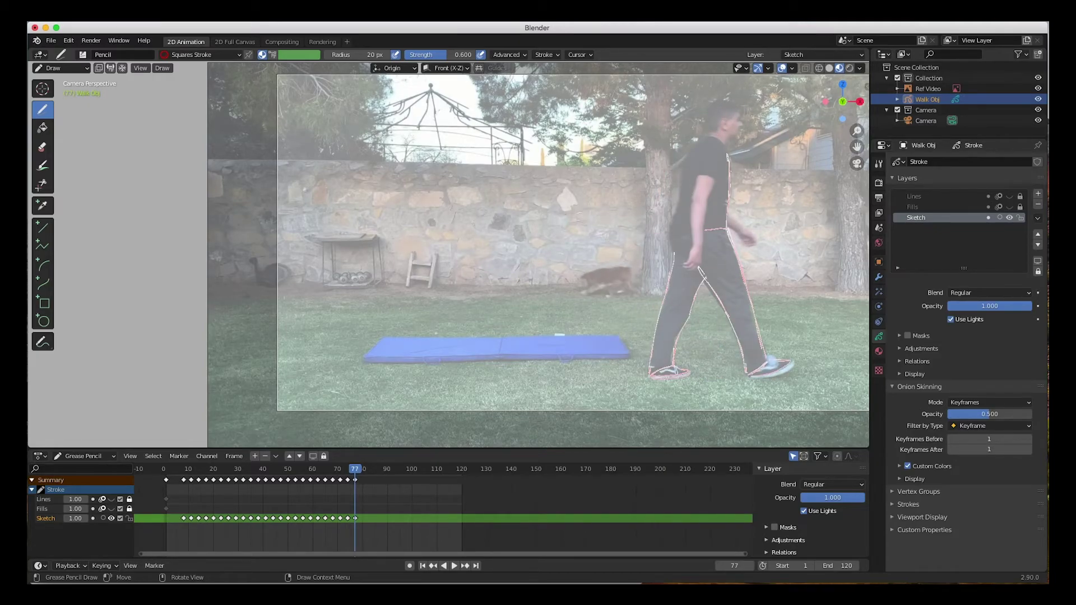
Step: Trace the walker's back, head, sleeve and both arms at frame 77
mouse_move(679, 257)
left_mouse_down()
mouse_move(708, 141)
mouse_move(739, 136)
left_mouse_up()
mouse_move(739, 107)
left_mouse_down()
mouse_move(708, 131)
mouse_move(725, 129)
left_mouse_up()
left_click_drag(701, 157, 693, 196)
left_click_drag(723, 164, 700, 249)
mouse_move(700, 252)
left_mouse_down()
mouse_move(684, 268)
mouse_move(691, 196)
left_mouse_up()
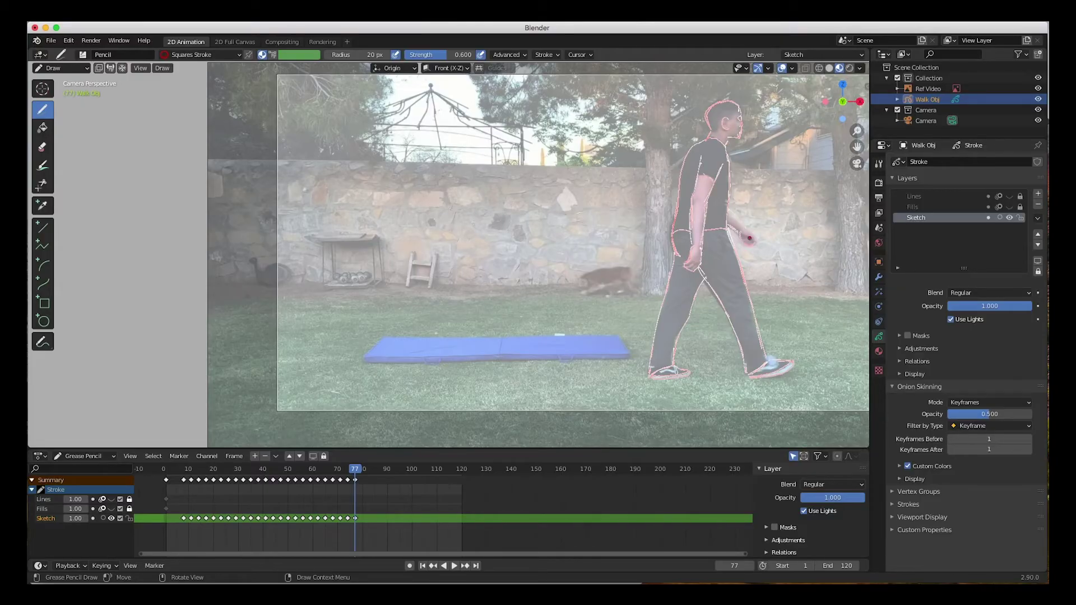
Step: At frame 80, trace the walker's chest, front waistline, striding legs and leading shoe
key("Right")
key("Right")
key("Right")
left_click_drag(748, 150, 748, 230)
left_click_drag(748, 231, 730, 236)
left_click_drag(749, 232, 776, 341)
mouse_move(726, 278)
left_mouse_down()
mouse_move(759, 374)
mouse_move(780, 364)
left_mouse_up()
left_click_drag(783, 364, 761, 379)
left_click_drag(709, 307, 675, 363)
Step: Trace the walker's rear outline from trailing leg to neck, the rear waistline and the near arm at frame 80
left_click_drag(650, 363, 723, 146)
left_click_drag(693, 235, 715, 238)
left_click_drag(726, 164, 716, 236)
mouse_move(744, 173)
left_mouse_down()
mouse_move(727, 251)
mouse_move(708, 271)
left_mouse_up()
left_click_drag(707, 267, 719, 247)
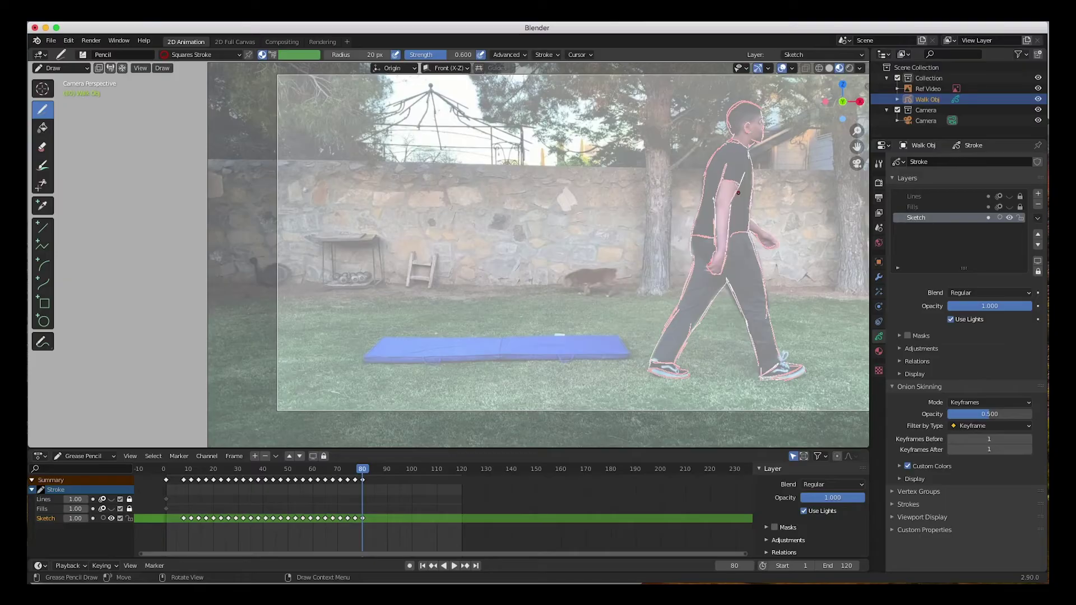
Step: At frame 83, trace the walker's supporting front leg, hip and trailing leg
key("Right")
key("Right")
key("Right")
left_click_drag(788, 304, 783, 358)
left_click_drag(761, 373, 750, 282)
left_click_drag(719, 231, 737, 265)
left_click_drag(724, 252, 723, 300)
mouse_move(752, 287)
left_mouse_down()
mouse_move(743, 307)
mouse_move(667, 344)
left_mouse_up()
left_click_drag(685, 359, 741, 312)
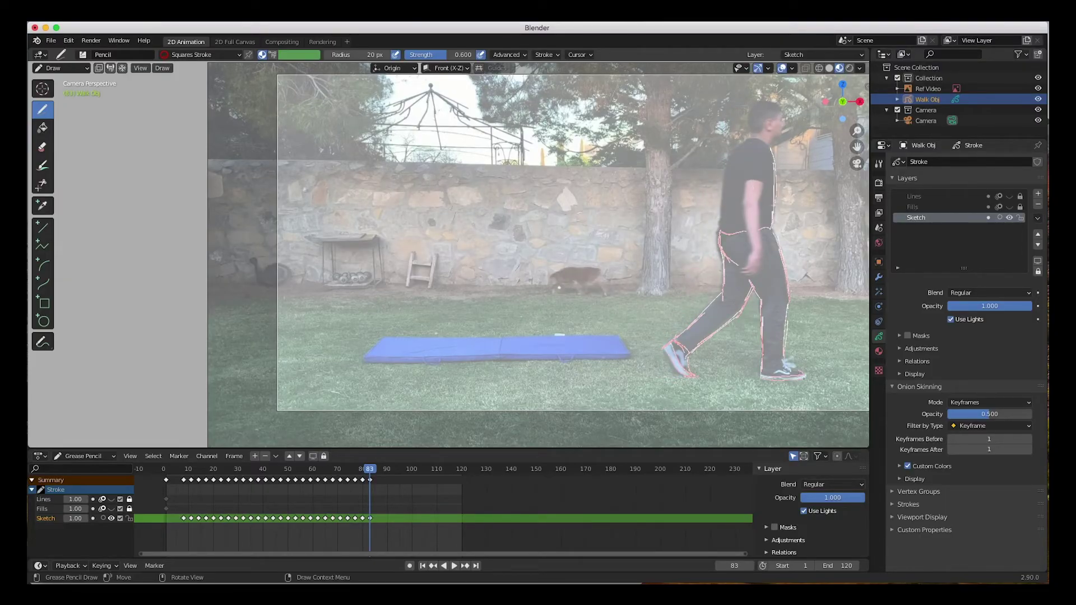
Step: Trace the walker's sleeve, near arm and head at frame 83
left_click_drag(765, 165, 757, 205)
left_click_drag(744, 159, 752, 249)
left_click_drag(757, 209, 759, 253)
mouse_move(749, 140)
left_mouse_down()
mouse_move(721, 230)
mouse_move(782, 117)
left_mouse_up()
Step: At frame 86, trace the walker's supporting leg, back, chest, near arm, trailing leg and head
key("Right")
key("Right")
key("Right")
left_click_drag(796, 274, 785, 356)
left_click_drag(768, 300, 761, 369)
mouse_move(767, 299)
left_mouse_down()
mouse_move(741, 249)
mouse_move(764, 137)
left_mouse_up()
left_click_drag(789, 142, 794, 216)
mouse_move(784, 176)
left_mouse_down()
mouse_move(770, 178)
mouse_move(791, 268)
mouse_move(715, 327)
mouse_move(728, 366)
left_mouse_up()
left_click_drag(769, 105, 816, 193)
Step: At frame 89, trace the walker's near arm, legs and back
key("Right")
key("Right")
key("Right")
mouse_move(790, 161)
left_mouse_down()
mouse_move(800, 200)
mouse_move(843, 239)
left_mouse_up()
left_click_drag(801, 205, 830, 250)
left_click_drag(811, 220, 800, 312)
left_click_drag(794, 320, 783, 362)
mouse_move(761, 373)
left_mouse_down()
mouse_move(774, 297)
mouse_move(758, 223)
left_mouse_up()
left_click_drag(757, 215, 786, 134)
Step: Trace the walker's head, remaining leg outline and waistline at frame 89
middle_click_drag(738, 228, 536, 246, "shift")
mouse_move(621, 125)
left_mouse_down()
mouse_move(615, 154)
mouse_move(589, 146)
left_mouse_up()
left_click_drag(605, 135, 608, 143)
left_click_drag(617, 279, 601, 334)
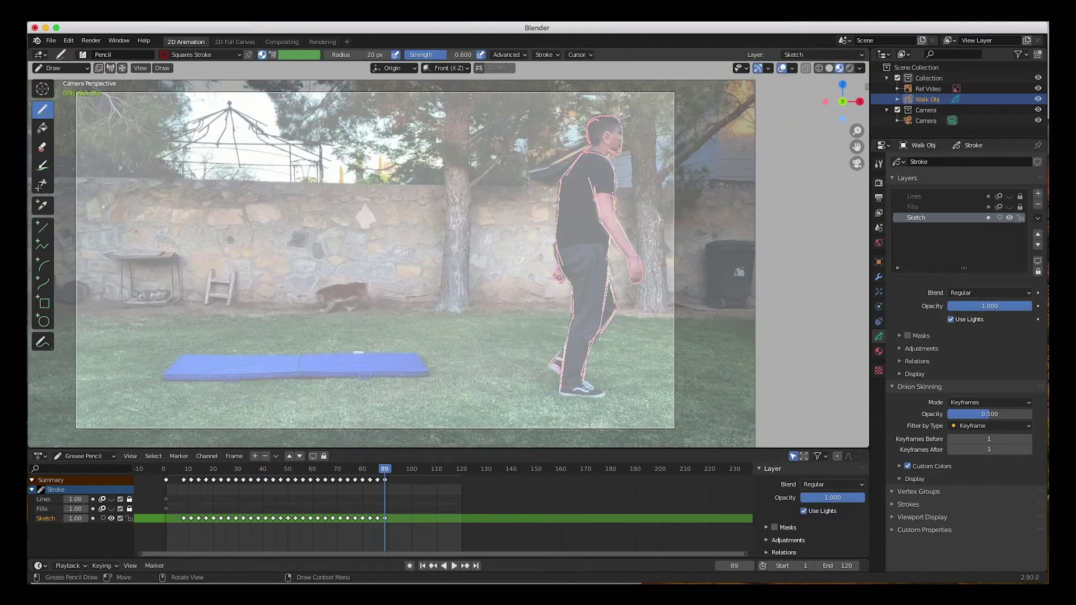
left_click_drag(559, 251, 608, 242)
Step: At frame 92, trace the walker's chest, forward-swinging arm and hand, and waistline
key("Right")
key("Right")
key("Right")
mouse_move(623, 158)
left_mouse_down()
mouse_move(638, 206)
mouse_move(626, 220)
left_mouse_up()
mouse_move(638, 214)
left_mouse_down()
mouse_move(670, 254)
mouse_move(659, 254)
left_mouse_up()
left_click_drag(673, 261, 665, 274)
mouse_move(627, 223)
left_mouse_down()
mouse_move(624, 257)
mouse_move(582, 275)
left_mouse_up()
Step: Trace both of the walker's legs, the far hand and the leading shoe at frame 92
left_click_drag(624, 254, 605, 336)
left_click_drag(585, 283, 558, 391)
mouse_move(602, 337)
left_mouse_down()
mouse_move(586, 382)
mouse_move(609, 386)
left_mouse_up()
left_click_drag(635, 305, 632, 372)
left_click_drag(624, 272, 636, 327)
mouse_move(573, 251)
left_mouse_down()
mouse_move(580, 177)
mouse_move(566, 254)
left_mouse_up()
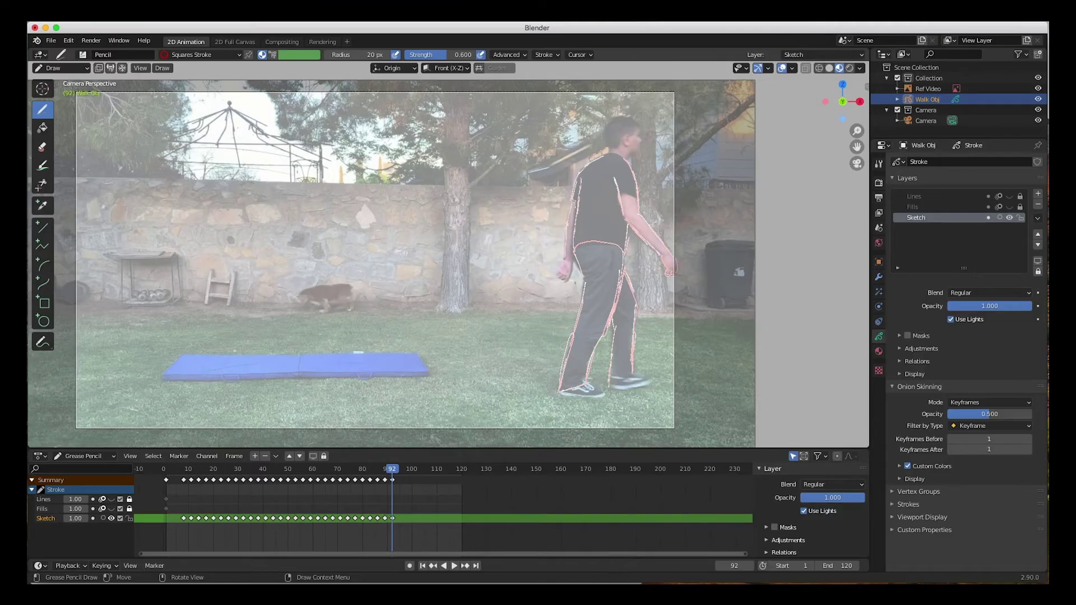
left_click_drag(609, 377, 650, 381)
left_click_drag(650, 382, 601, 397)
Step: At frame 95, trace both of the walker's striding legs and the back
key("Right")
key("Right")
key("Right")
left_click_drag(642, 272, 657, 330)
left_click_drag(623, 316, 661, 387)
left_click_drag(651, 329, 672, 360)
left_click_drag(644, 247, 587, 381)
mouse_move(560, 387)
left_mouse_down()
mouse_move(623, 157)
mouse_move(644, 224)
left_mouse_up()
Step: Trace the walker's forward arm, sleeve, head, waistline and trailing shoe at frame 95
left_click_drag(643, 165, 674, 249)
left_click_drag(638, 204, 654, 199)
mouse_move(629, 157)
left_mouse_down()
mouse_move(645, 166)
mouse_move(658, 129)
left_mouse_up()
left_click_drag(593, 251, 644, 246)
left_click_drag(646, 229, 643, 261)
left_click_drag(558, 385, 602, 392)
mouse_move(559, 389)
left_mouse_down()
mouse_move(602, 397)
mouse_move(623, 289)
left_mouse_up()
Step: At frame 98, trace the walker's trailing leg, waistline, hip and back
key("Right")
key("Right")
key("Right")
left_click_drag(591, 379, 667, 257)
left_click_drag(666, 258, 616, 259)
left_click_drag(623, 288, 615, 259)
left_click_drag(615, 260, 619, 189)
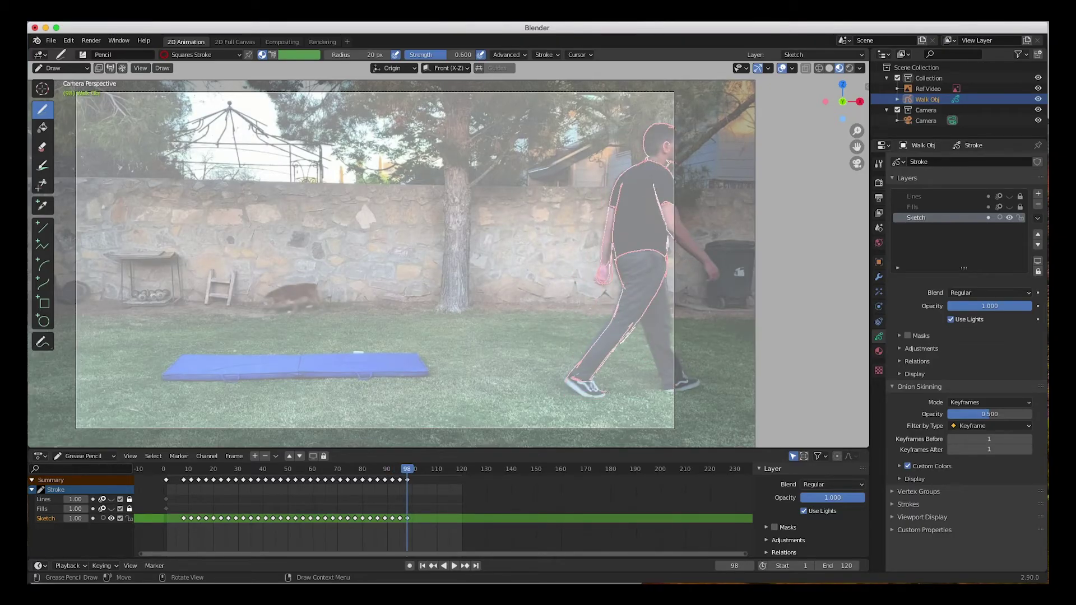
Step: Trace the visible part of the walker's leading leg along the camera border at frame 98
left_click_drag(641, 320, 660, 371)
mouse_move(660, 370)
left_mouse_down()
mouse_move(673, 391)
mouse_move(673, 381)
left_mouse_up()
mouse_move(666, 281)
left_mouse_down()
mouse_move(678, 364)
mouse_move(664, 391)
left_mouse_up()
Step: At frame 101, trace the walker's trailing leg, hip, back and the visible part of the leading leg
key("Right")
key("Right")
key("Right")
left_click_drag(664, 383, 674, 384)
left_click_drag(672, 331, 610, 373)
left_click_drag(655, 317, 599, 356)
left_click_drag(637, 263, 655, 316)
mouse_move(635, 264)
left_mouse_down()
mouse_move(686, 253)
mouse_move(670, 158)
left_mouse_up()
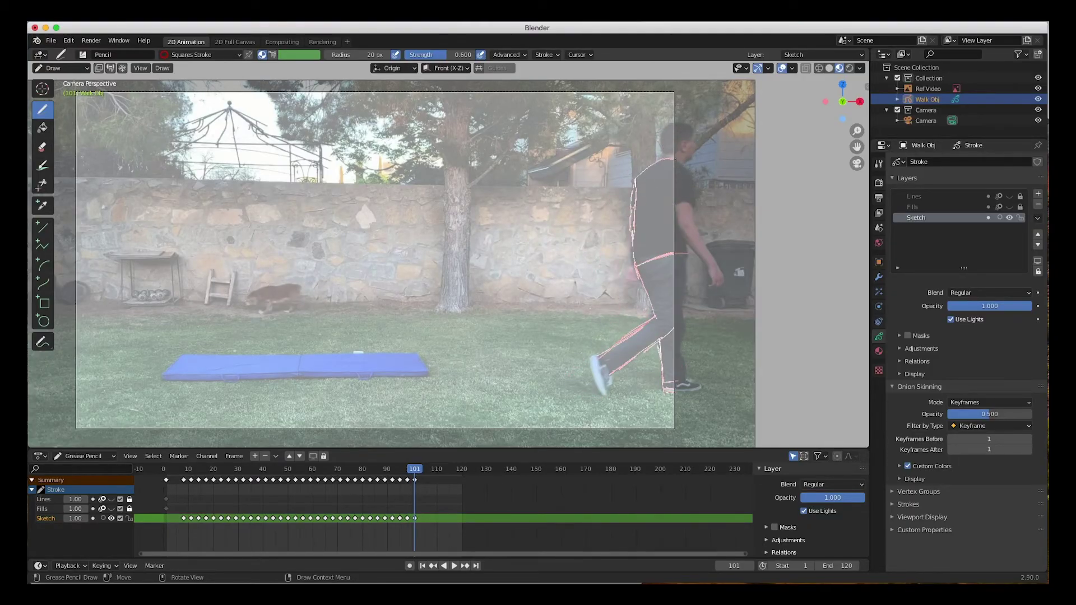
Step: At frame 104, trace the trailing foot, waistline and leg of the walker still inside the camera border
key("Right")
key("Right")
key("Right")
left_click_drag(636, 350, 658, 394)
mouse_move(651, 255)
left_mouse_down()
mouse_move(673, 339)
mouse_move(675, 249)
left_mouse_up()
mouse_move(649, 250)
left_mouse_down()
mouse_move(675, 161)
mouse_move(665, 388)
left_mouse_up()
Step: Continue every three frames, tracing the parts of the walker's trailing leg and foot still in shot, and advance to frame 119
key("Right")
key("Right")
key("Right")
key("Right")
key("Right")
key("Right")
left_click_drag(676, 316, 666, 389)
left_click_drag(665, 390, 683, 353)
key("Right")
key("Right")
key("Right")
key("Right")
key("Right")
key("Right")
key("Right")
key("Right")
key("Right")
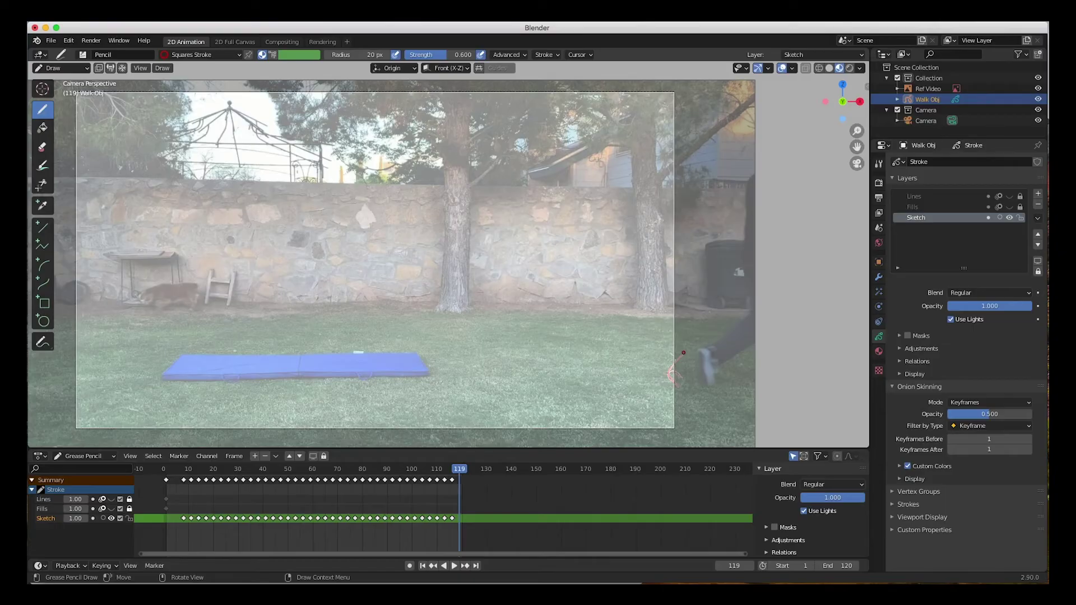
Step: Rewind the timeline to frame 3
key("space")
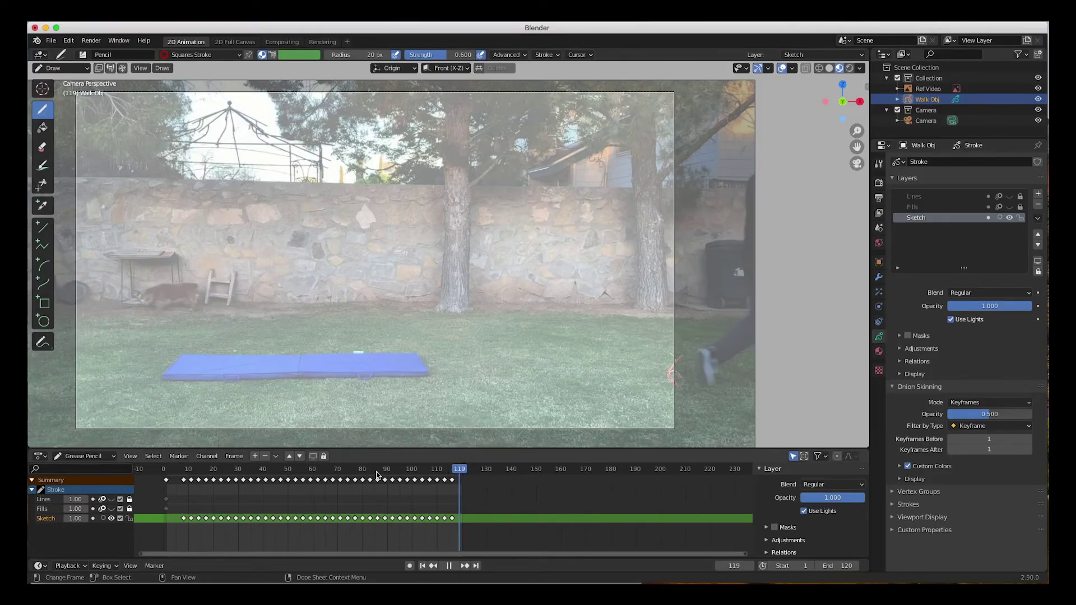
left_click_drag(171, 468, 166, 469)
key("space")
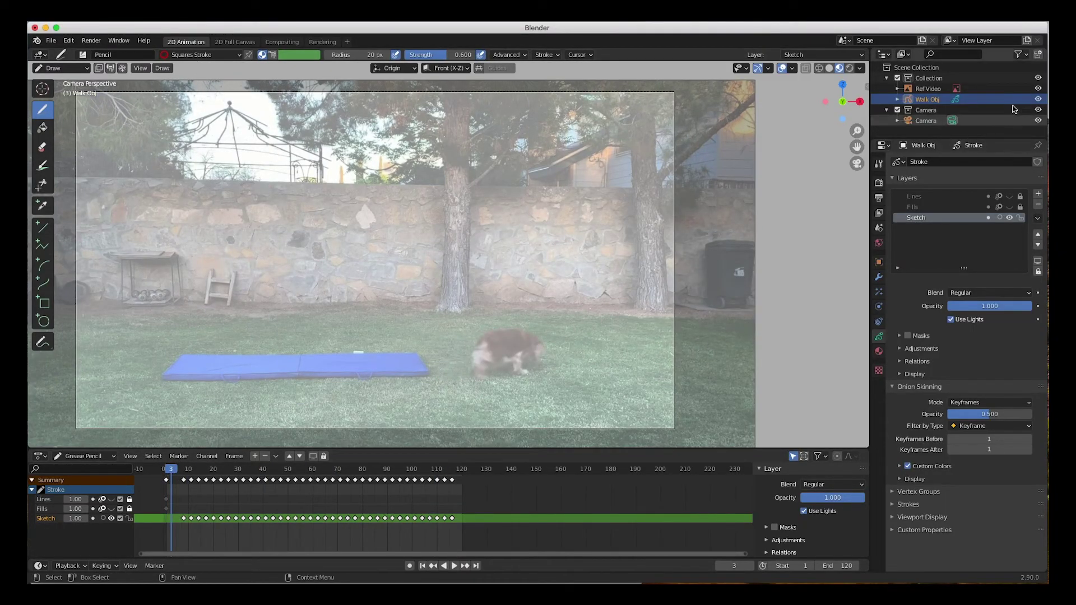
left_click(1037, 89)
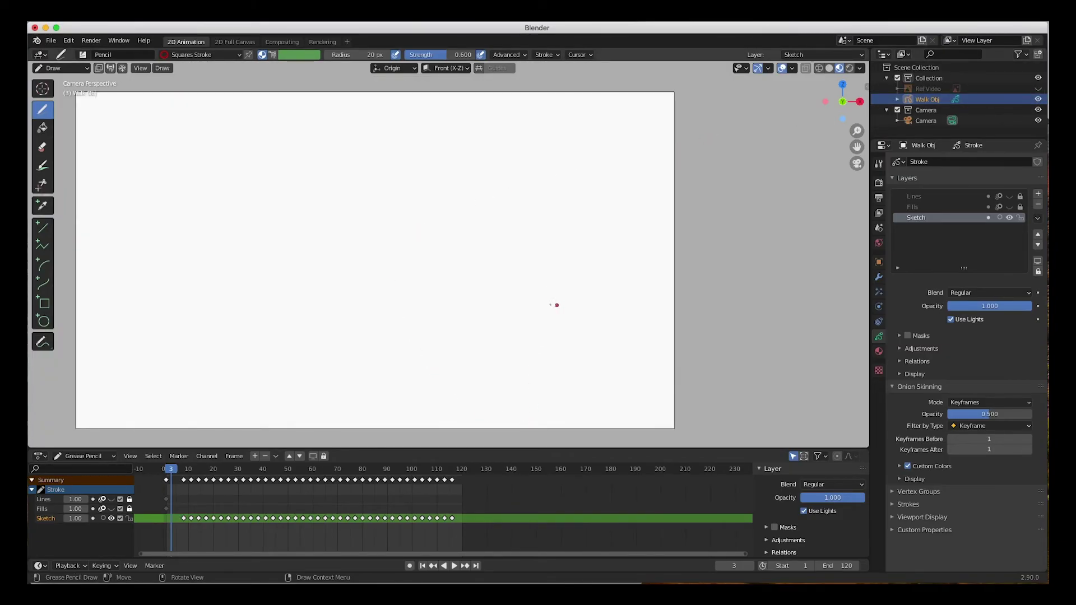
left_click_drag(418, 275, 472, 274)
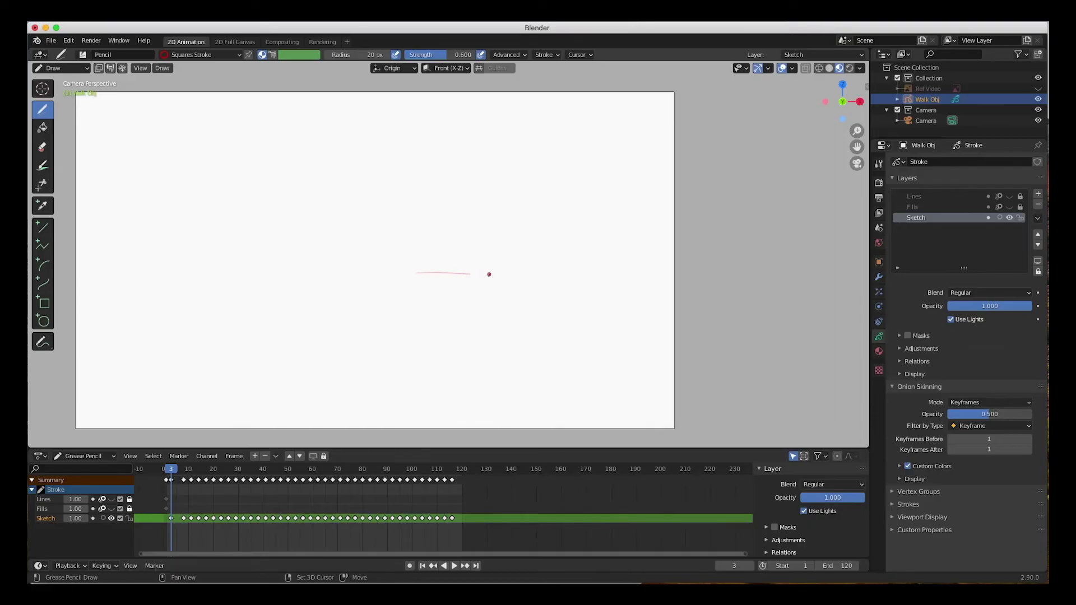
key("ctrl+z")
key("ctrl+z")
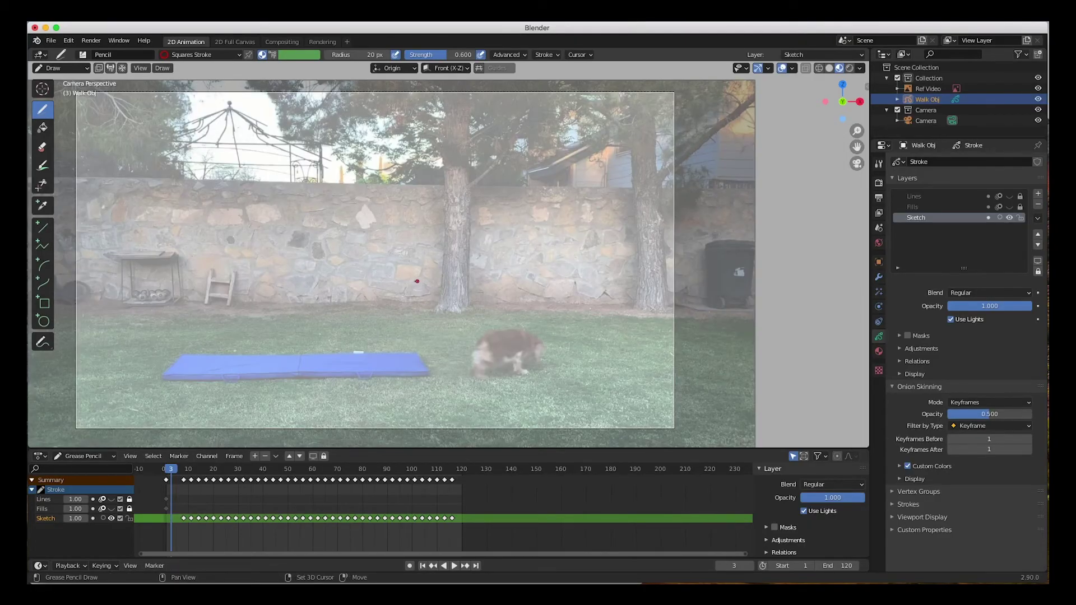
Step: Hide the Ref Video object and play back the sketched walk on its own, stopping at frame 83
middle_click_drag(391, 279, 491, 269, "shift")
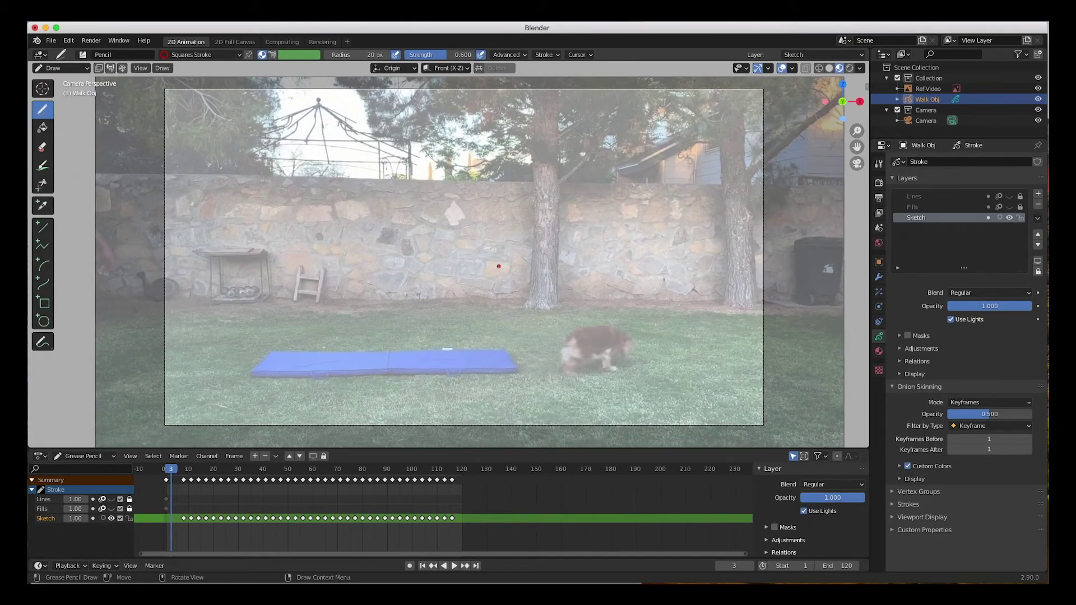
left_click(1038, 89)
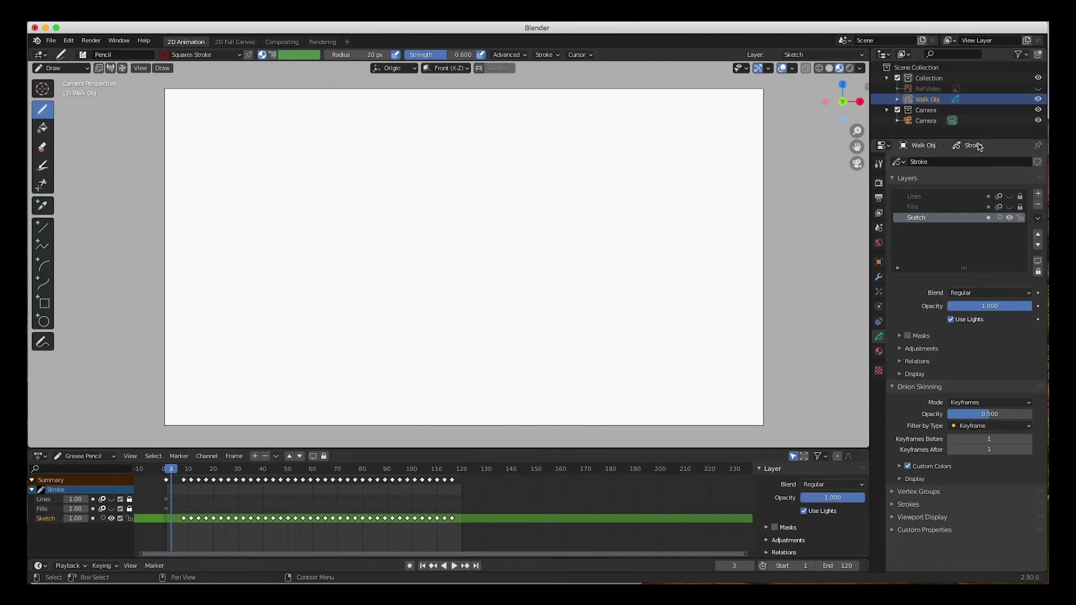
left_click(452, 567)
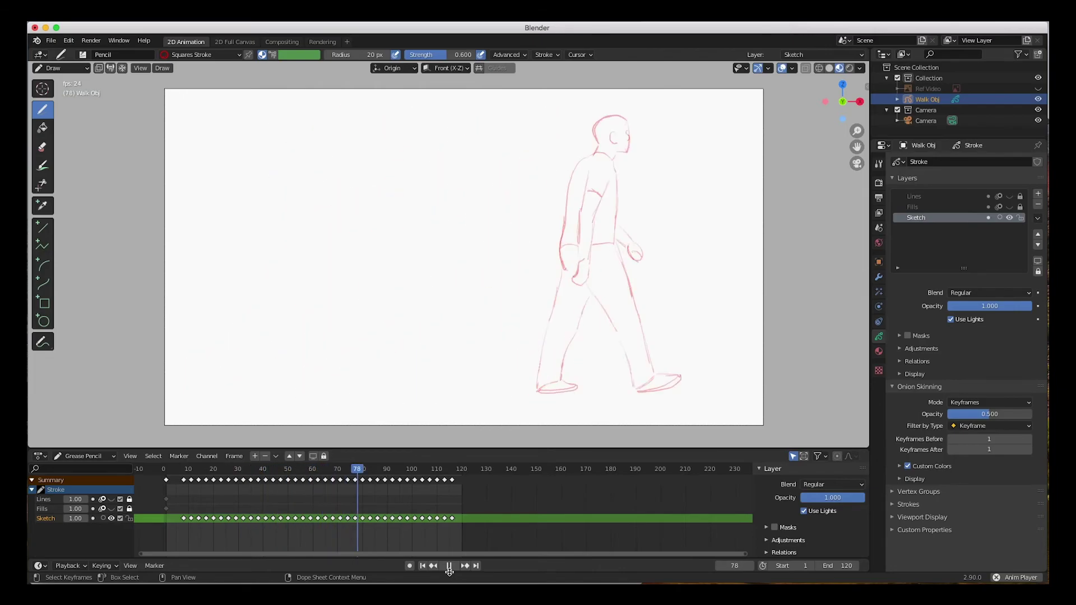
left_click(448, 566)
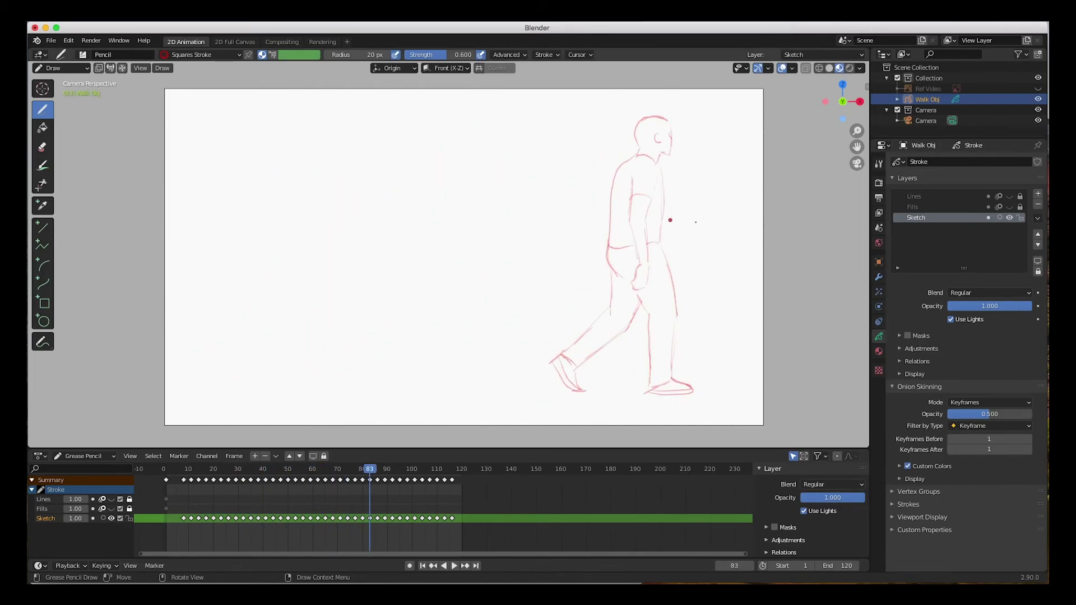
Step: Make Lines the active layer, unlocked and with onion skinning off, and play the animation
left_click(922, 198)
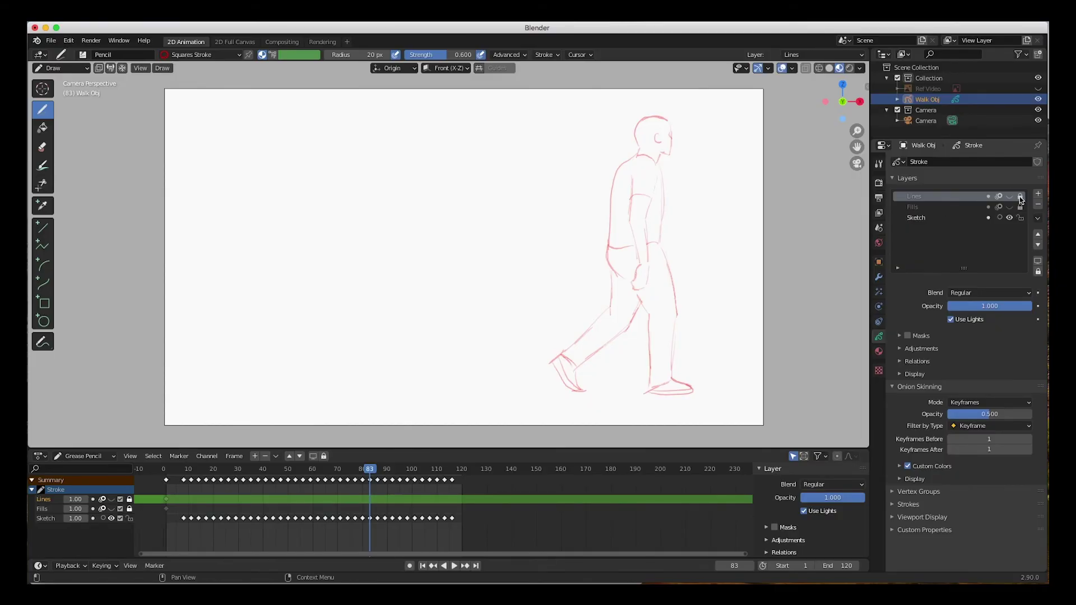
left_click(1020, 196)
left_click(998, 196)
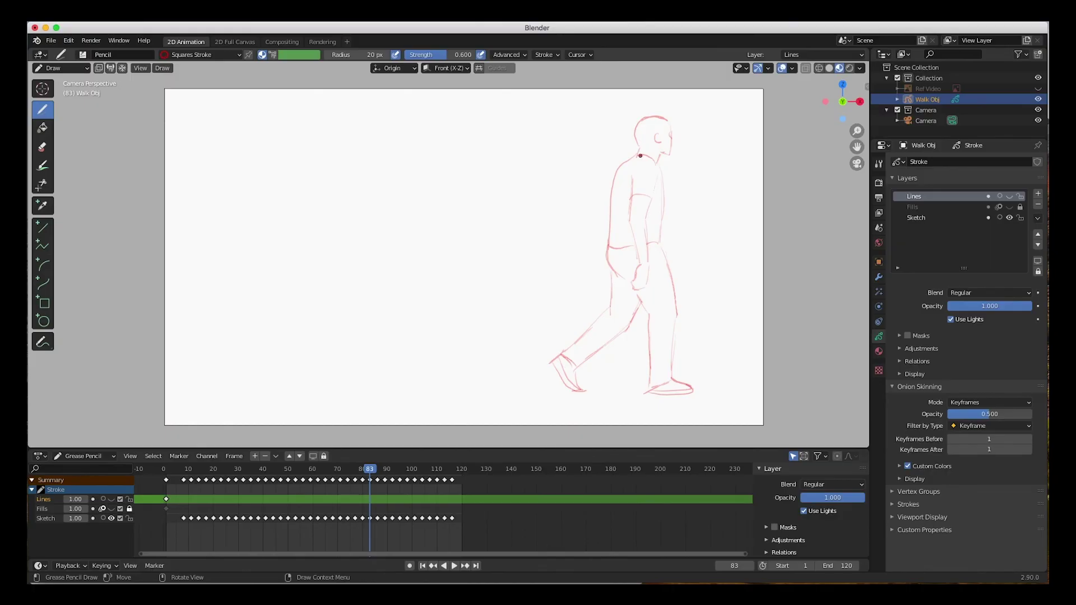
key("space")
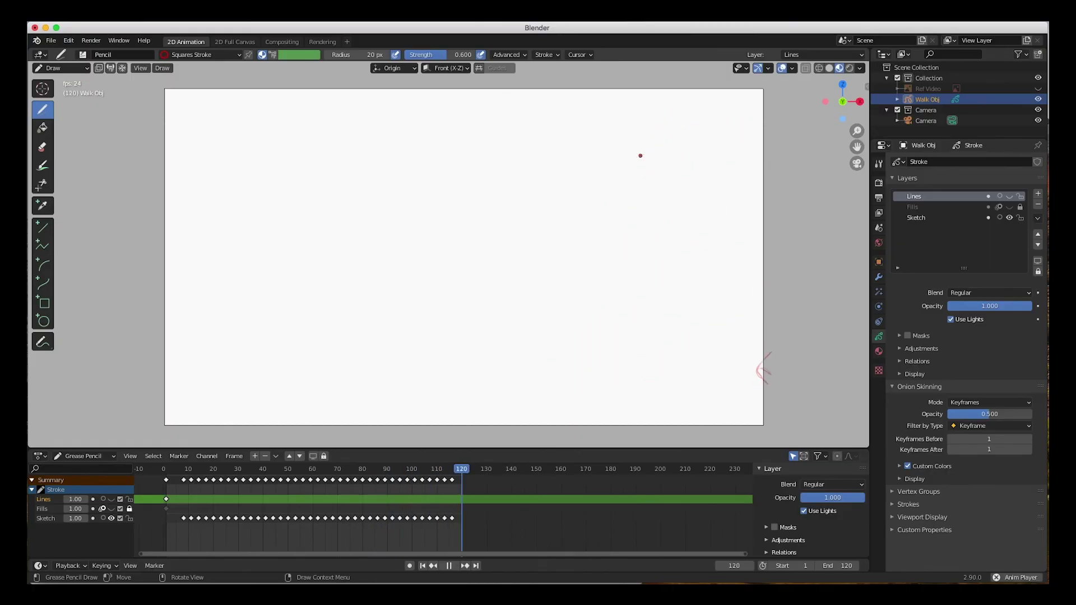